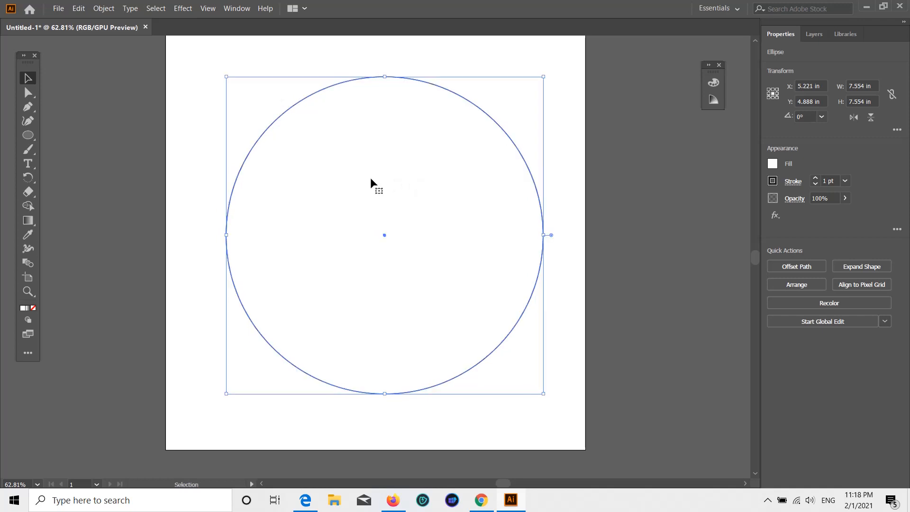
- Try an orange-red fill and a light orange fill on the circle
{"action": "scroll", "coordinate": [371, 177], "scroll_direction": "up", "scroll_amount": 1}
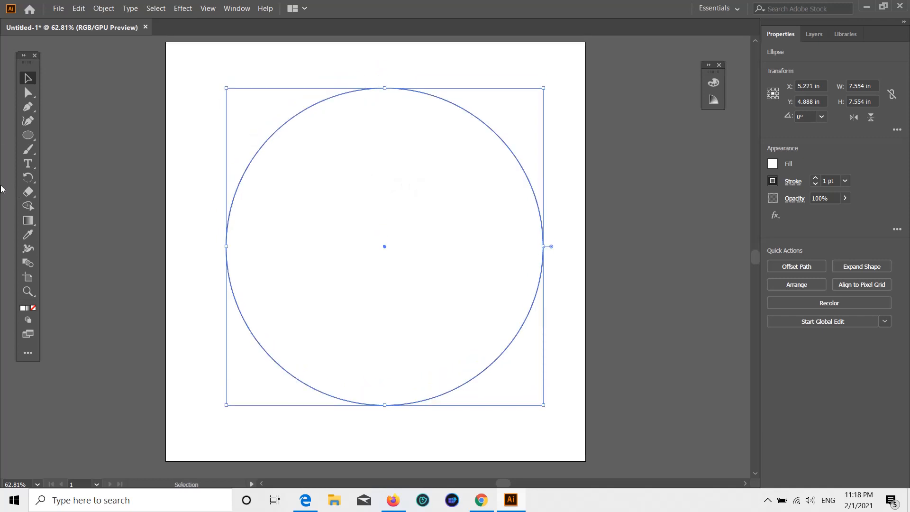
{"action": "left_click", "coordinate": [27, 106]}
{"action": "scroll", "coordinate": [663, 196], "scroll_direction": "up", "scroll_amount": 1}
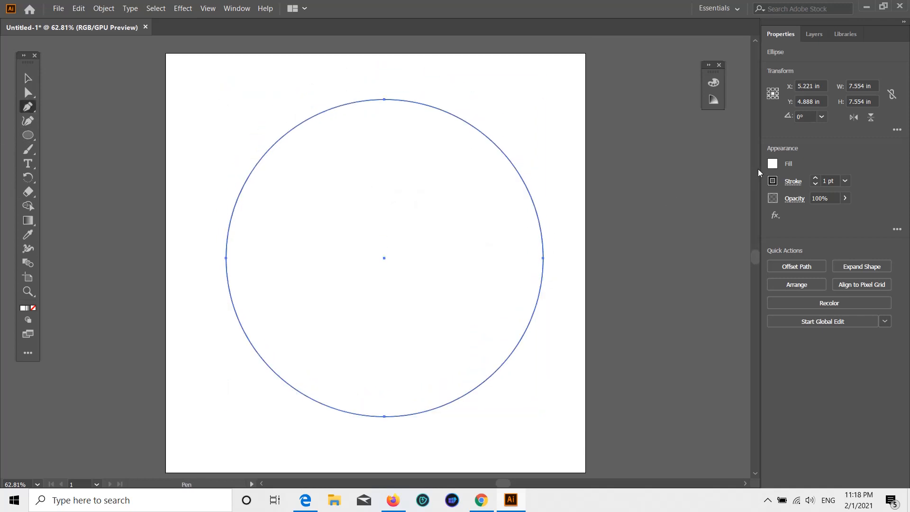
{"action": "left_click", "coordinate": [772, 164]}
{"action": "left_click", "coordinate": [733, 207]}
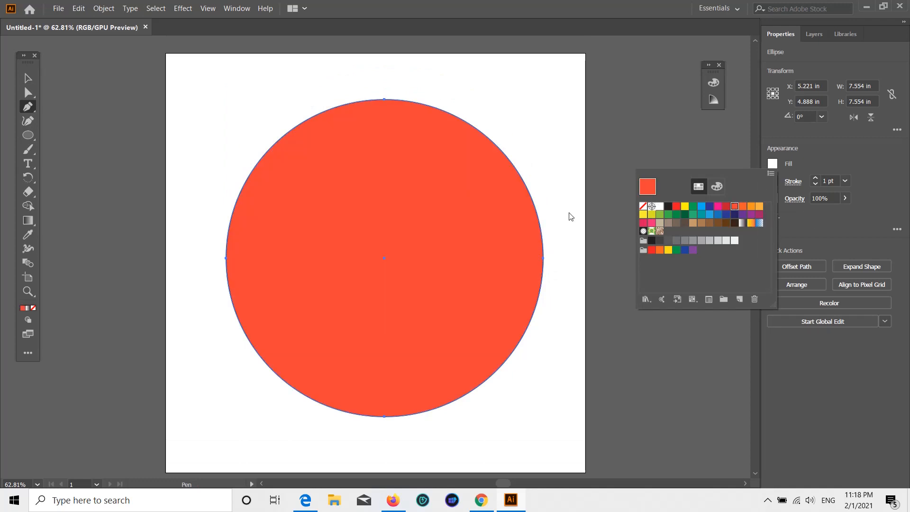
{"action": "left_click", "coordinate": [774, 166]}
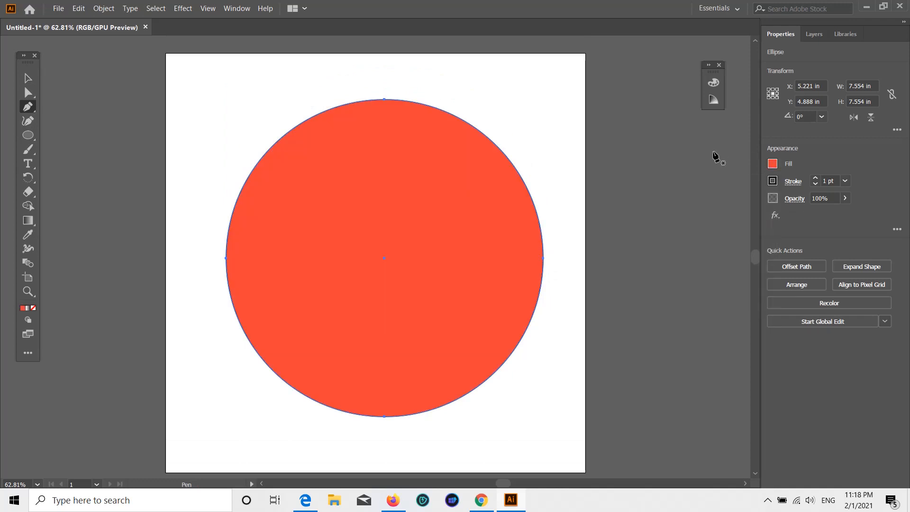
{"action": "left_click", "coordinate": [774, 164]}
{"action": "left_click", "coordinate": [753, 208]}
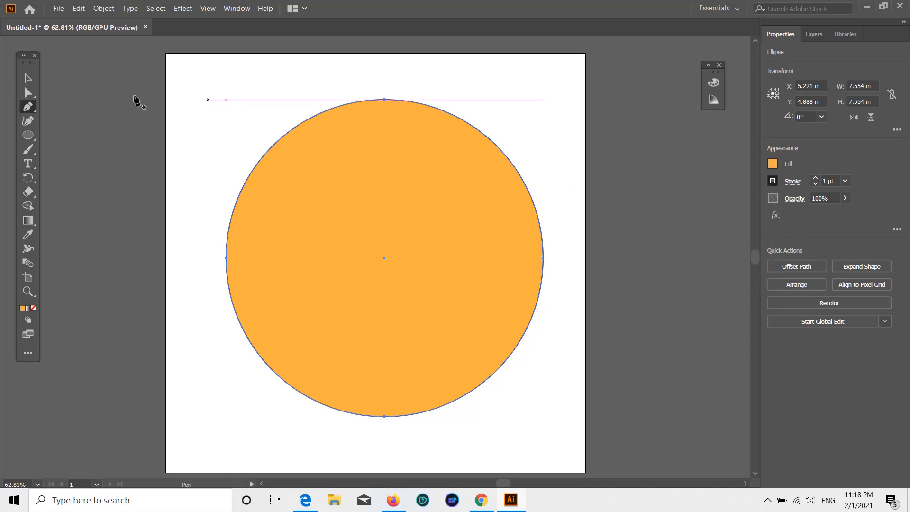
- Set the circle's fill to the teal swatch
{"action": "left_click", "coordinate": [773, 164]}
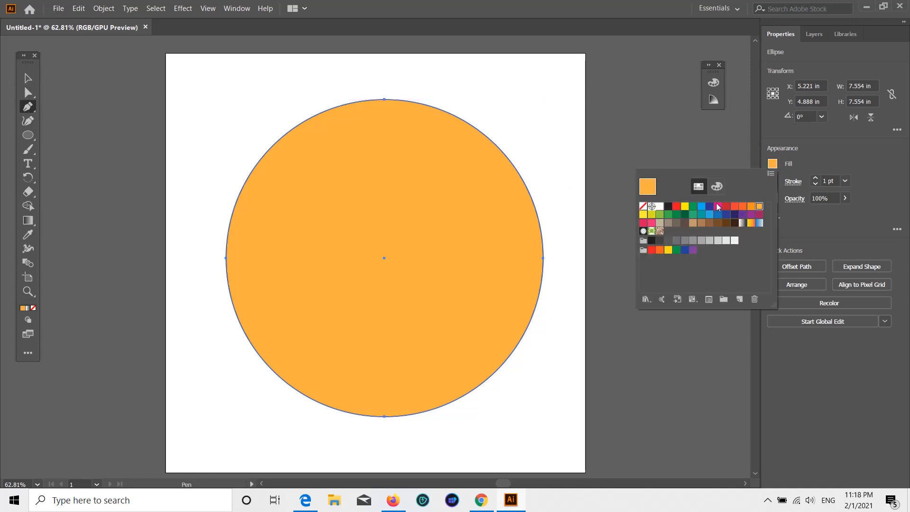
{"action": "left_click", "coordinate": [643, 206]}
{"action": "left_click", "coordinate": [702, 214]}
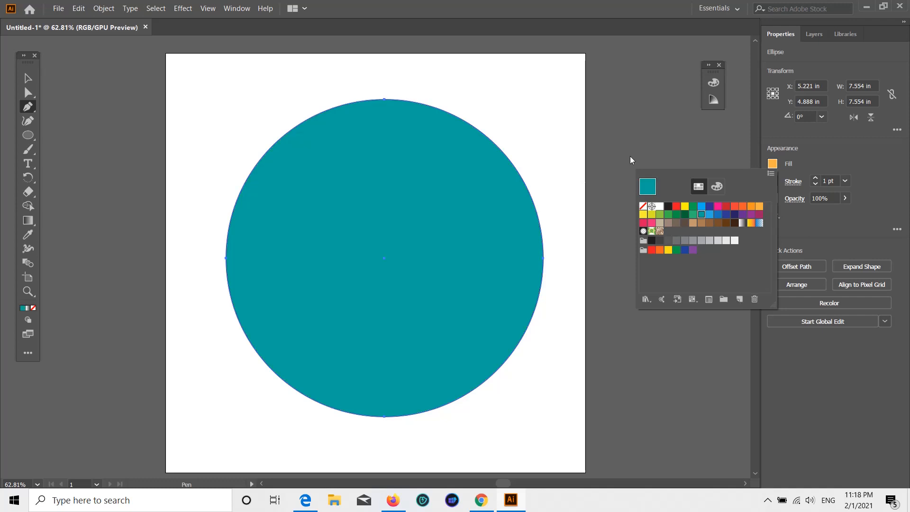
{"action": "left_click", "coordinate": [632, 129]}
{"action": "scroll", "coordinate": [545, 154], "scroll_direction": "up", "scroll_amount": 3}
{"action": "scroll", "coordinate": [353, 154], "scroll_direction": "down", "scroll_amount": 1}
{"action": "scroll", "coordinate": [353, 153], "scroll_direction": "down", "scroll_amount": 1}
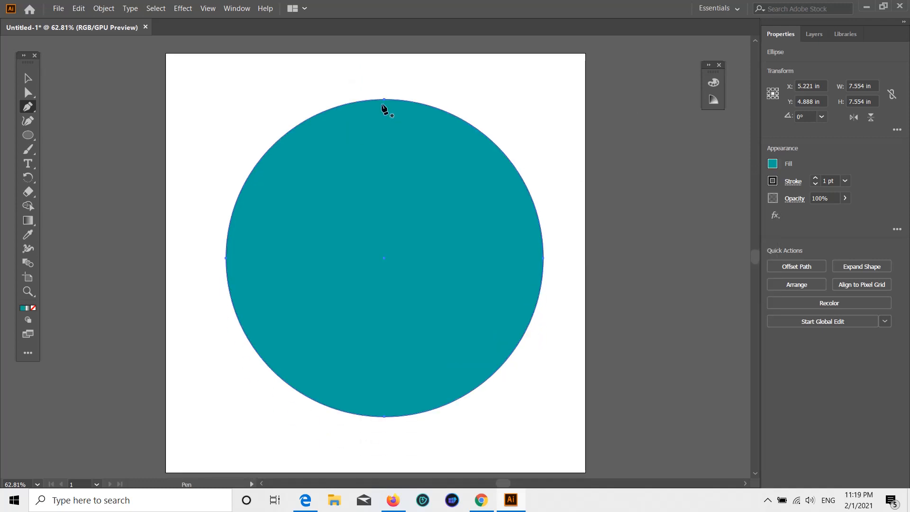
{"action": "left_click", "coordinate": [354, 106]}
{"action": "scroll", "coordinate": [329, 179], "scroll_direction": "down", "scroll_amount": 3}
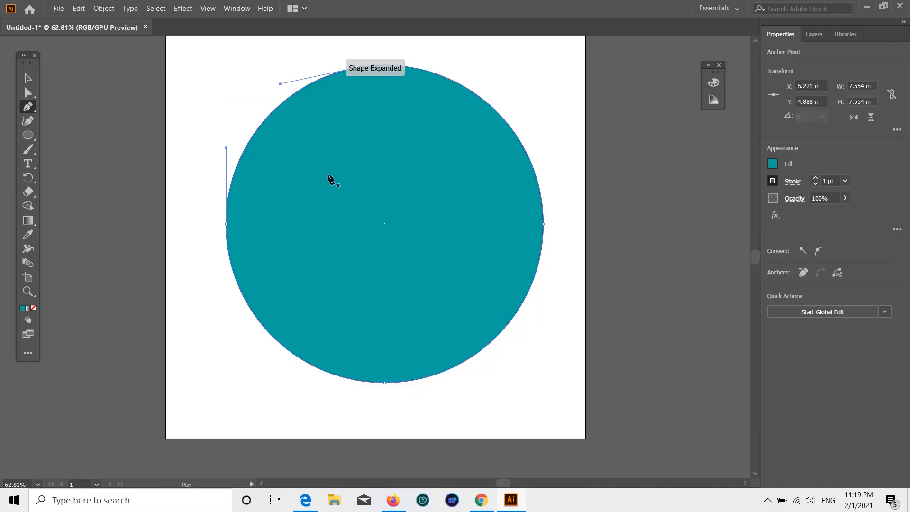
{"action": "scroll", "coordinate": [404, 330], "scroll_direction": "up", "scroll_amount": 1}
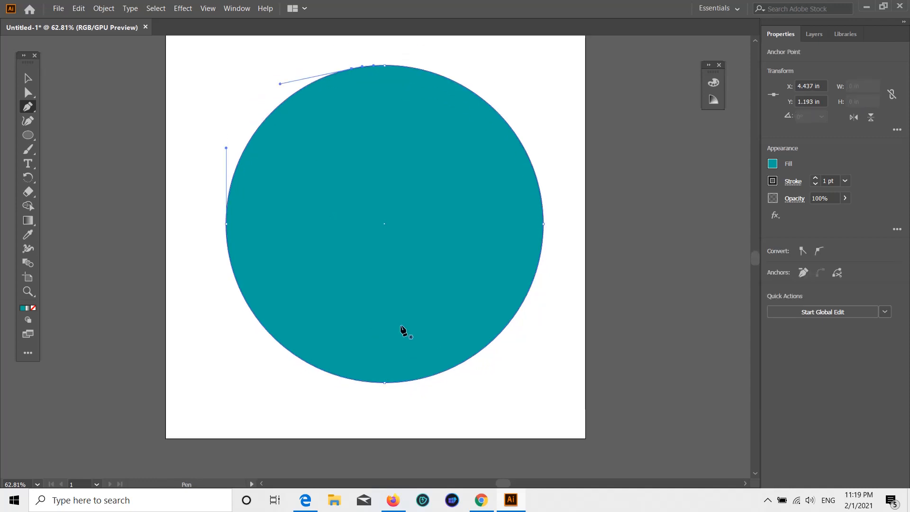
{"action": "left_click_drag", "start_coordinate": [401, 327], "coordinate": [440, 338]}
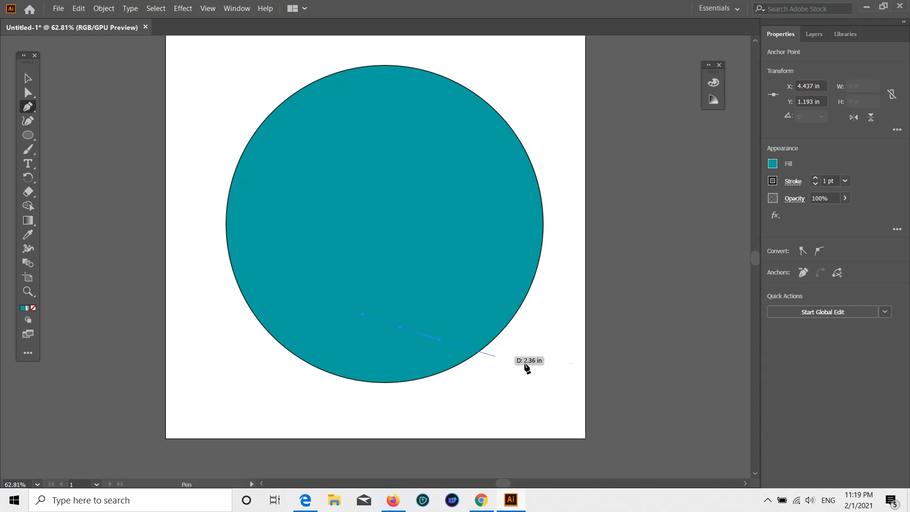
{"action": "key", "text": "ctrl+z"}
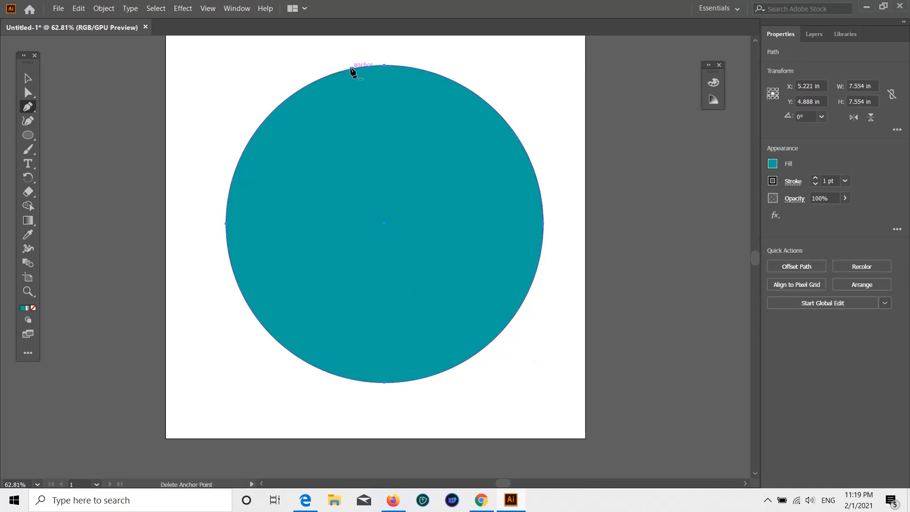
{"action": "key", "text": "ctrl+z"}
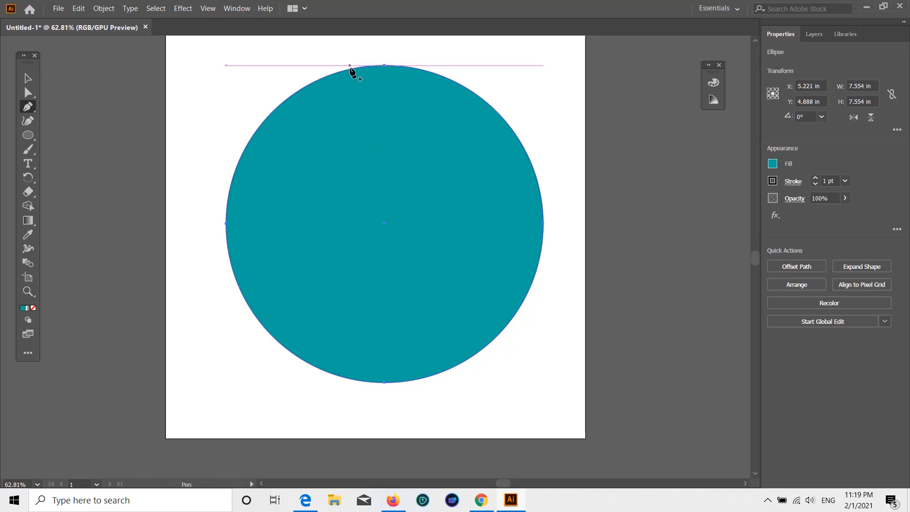
- Draw a closed curved shape over the left part of the circle with the Pen tool, starting left of the circle's top
{"action": "left_click", "coordinate": [350, 67]}
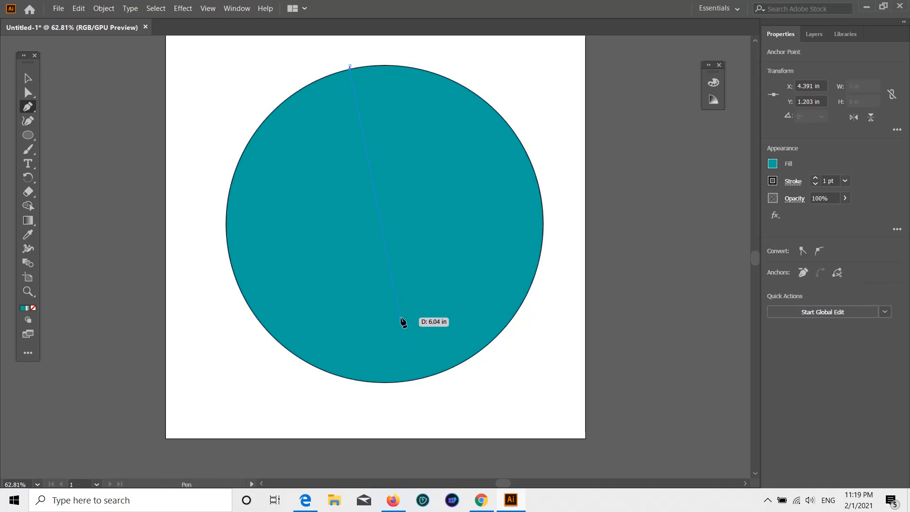
{"action": "left_click_drag", "start_coordinate": [389, 315], "coordinate": [399, 322]}
{"action": "left_click_drag", "start_coordinate": [482, 337], "coordinate": [607, 445]}
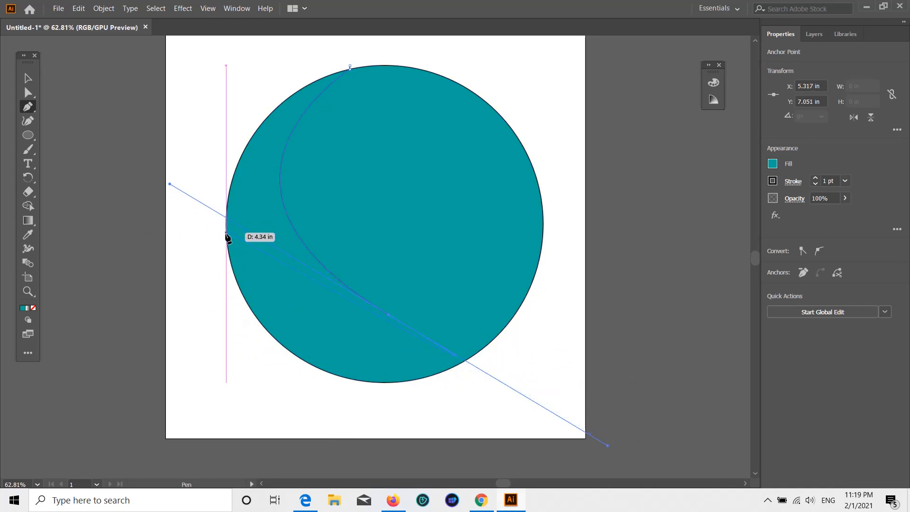
{"action": "left_click_drag", "start_coordinate": [226, 232], "coordinate": [259, 73]}
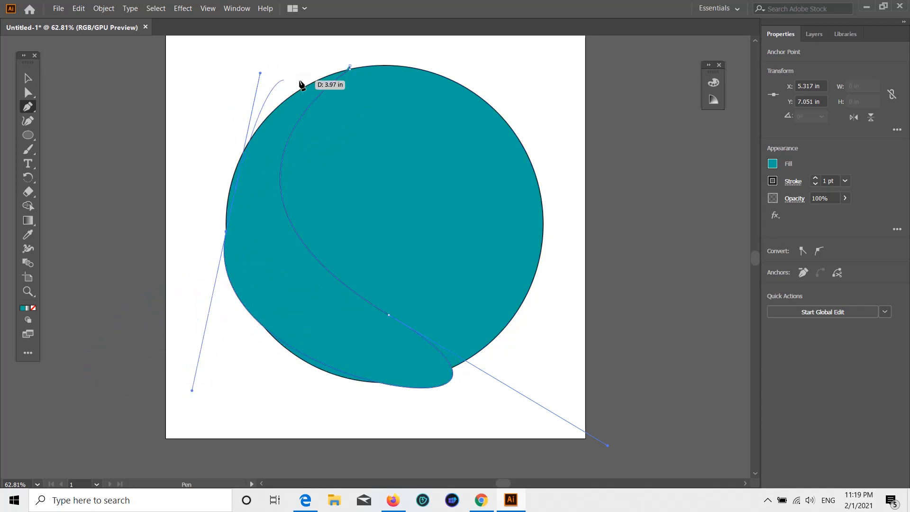
{"action": "left_click", "coordinate": [348, 67]}
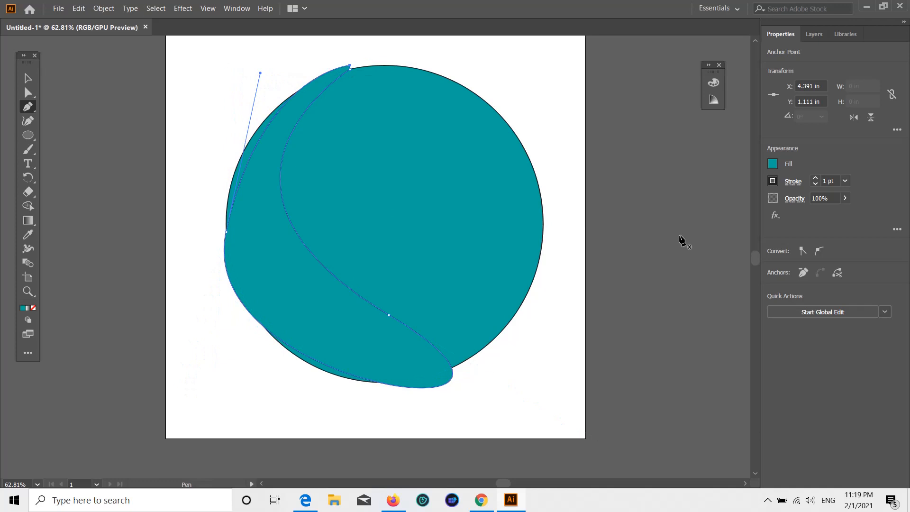
- Fill the new curved shape with the dark red swatch
{"action": "left_click", "coordinate": [773, 164]}
{"action": "left_click", "coordinate": [725, 207]}
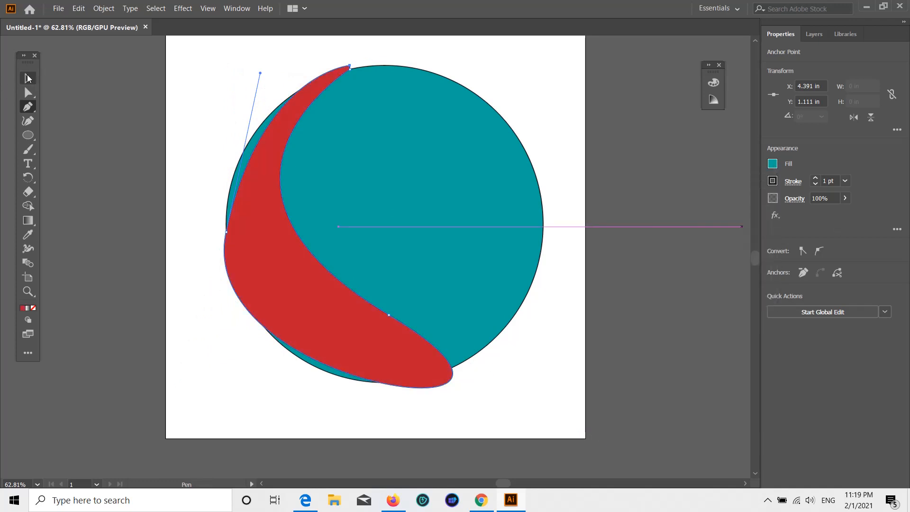
{"action": "key", "text": "alt"}
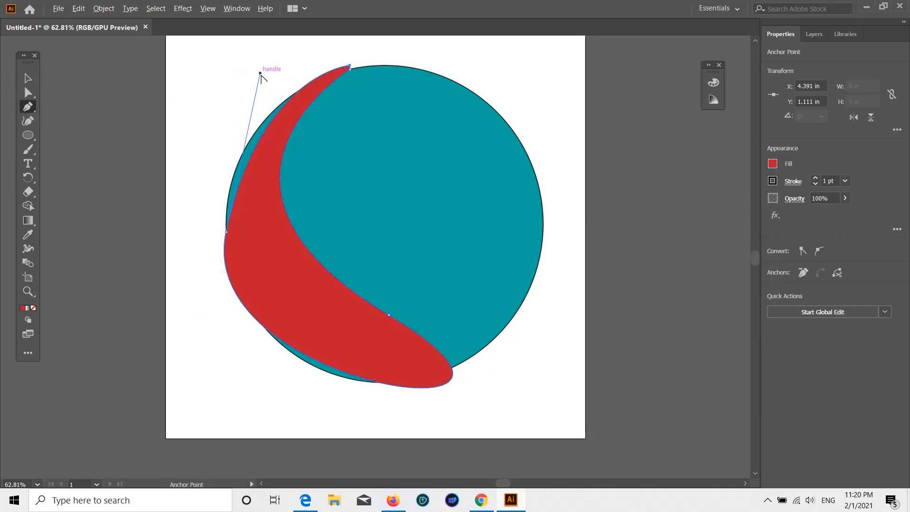
- Reshape the red shape's left edge with the Curvature tool so it follows the circle's outline
{"action": "scroll", "coordinate": [231, 269], "scroll_direction": "down", "scroll_amount": 1}
{"action": "left_click", "coordinate": [28, 121]}
{"action": "left_click_drag", "start_coordinate": [227, 240], "coordinate": [227, 247]}
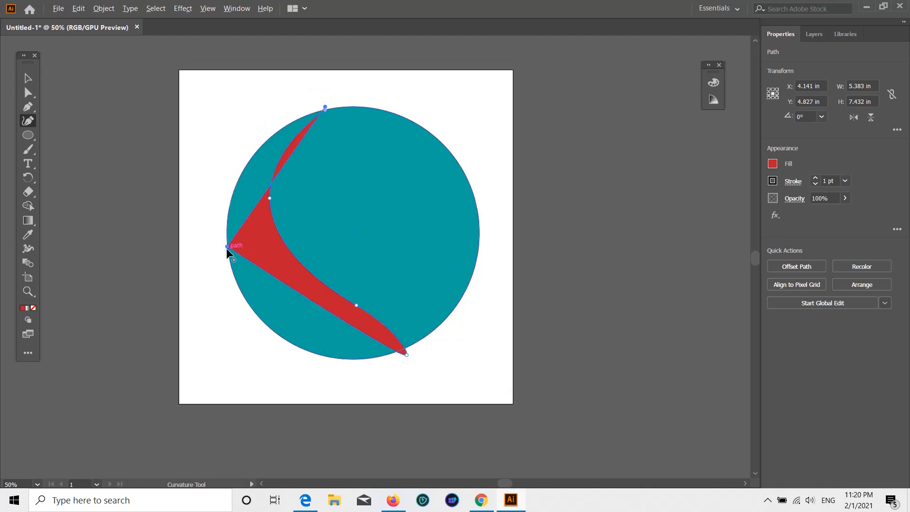
{"action": "double_click", "coordinate": [226, 247]}
{"action": "left_click_drag", "start_coordinate": [271, 146], "coordinate": [266, 142]}
- Bend the red shape's lower edge along the circle's outline and move its tip onto the circle's lower-right edge
{"action": "scroll", "coordinate": [271, 190], "scroll_direction": "down", "scroll_amount": 2}
{"action": "scroll", "coordinate": [253, 275], "scroll_direction": "up", "scroll_amount": 2}
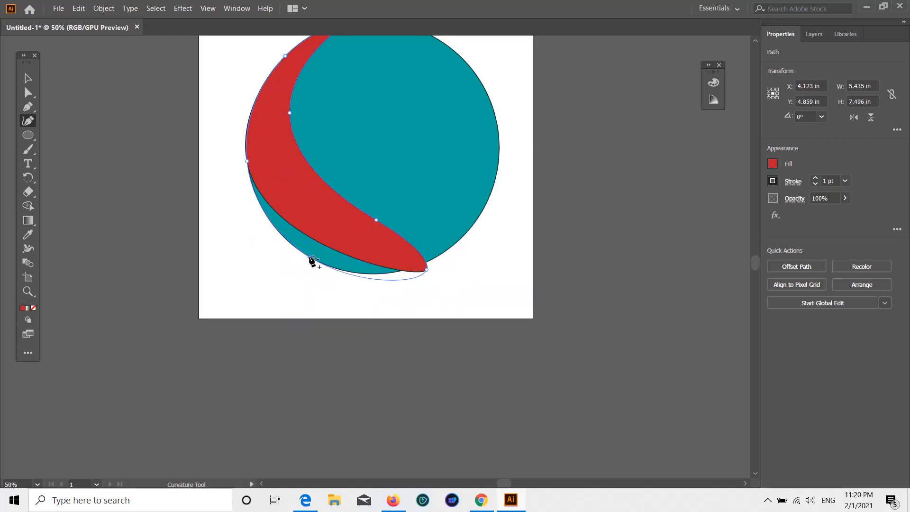
{"action": "left_click_drag", "start_coordinate": [312, 261], "coordinate": [311, 261]}
{"action": "left_click_drag", "start_coordinate": [426, 270], "coordinate": [441, 250]}
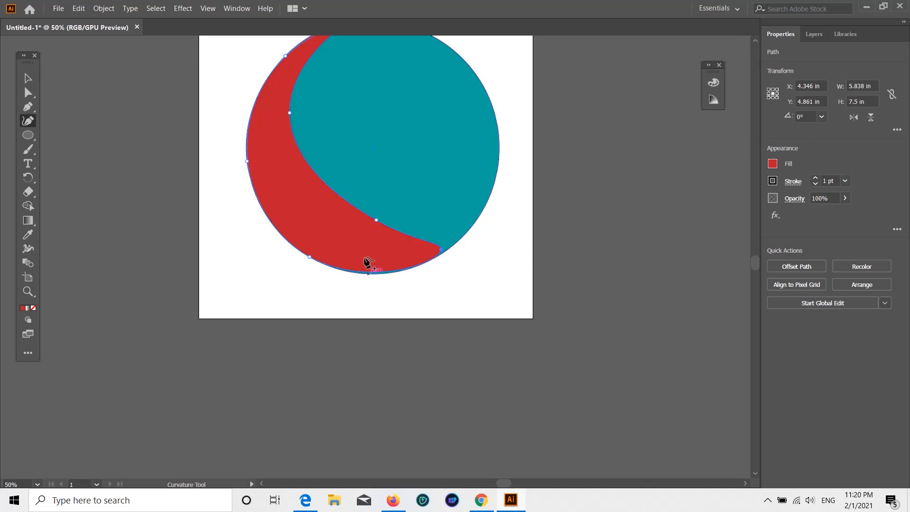
- Move the two anchor points on the red shape's inner edge to bend it into an S-curve
{"action": "left_click", "coordinate": [431, 217]}
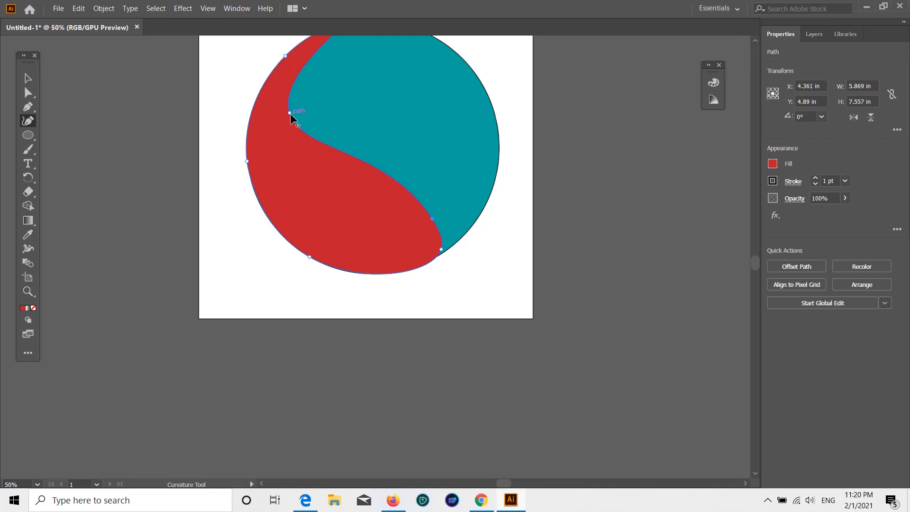
{"action": "left_click_drag", "start_coordinate": [288, 112], "coordinate": [305, 139]}
{"action": "scroll", "coordinate": [313, 178], "scroll_direction": "up", "scroll_amount": 3}
{"action": "scroll", "coordinate": [318, 202], "scroll_direction": "down", "scroll_amount": 4}
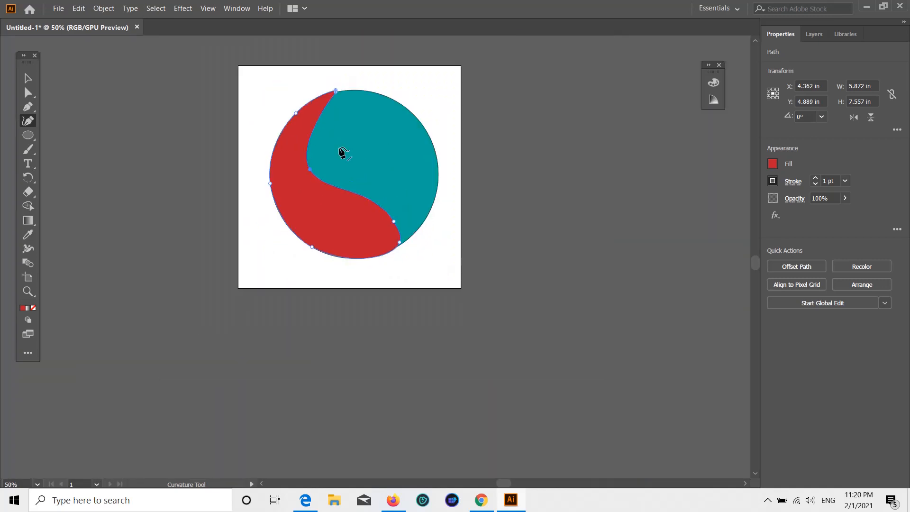
{"action": "scroll", "coordinate": [369, 75], "scroll_direction": "up", "scroll_amount": 2}
- Delete the upper anchor point on the red shape's inner edge with the Pen tool, undoing any stray path
{"action": "left_click", "coordinate": [28, 107]}
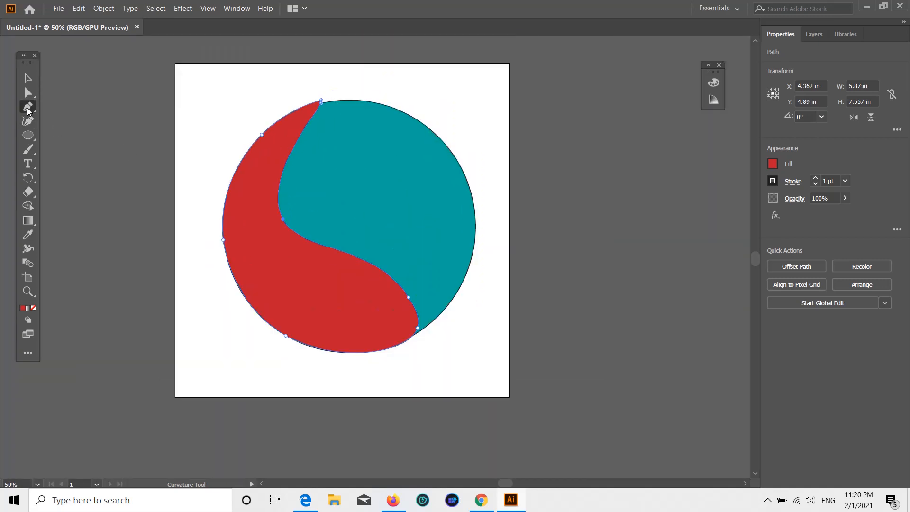
{"action": "left_click", "coordinate": [284, 222]}
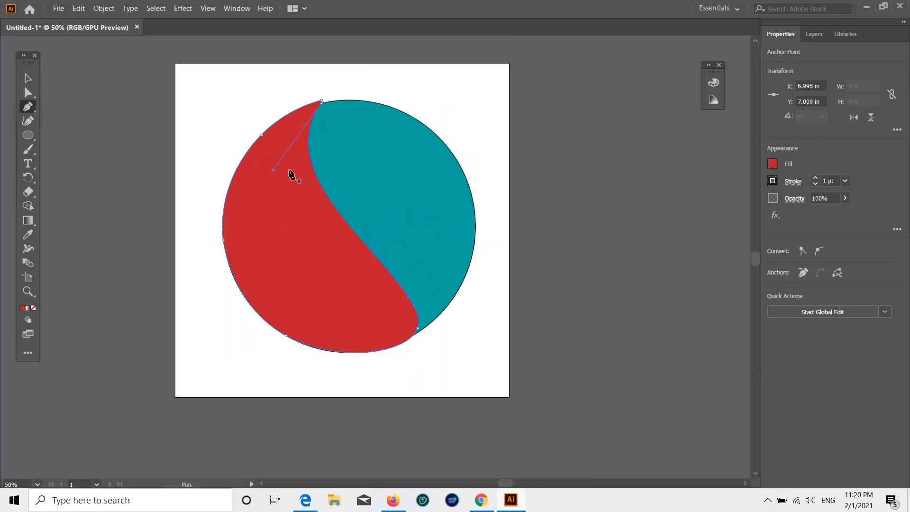
{"action": "left_click_drag", "start_coordinate": [273, 170], "coordinate": [273, 185]}
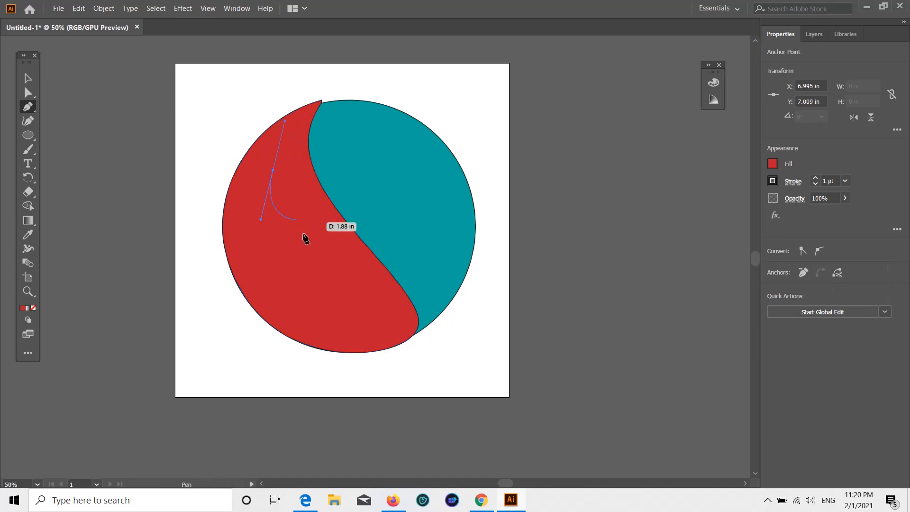
{"action": "key", "text": "ctrl+z"}
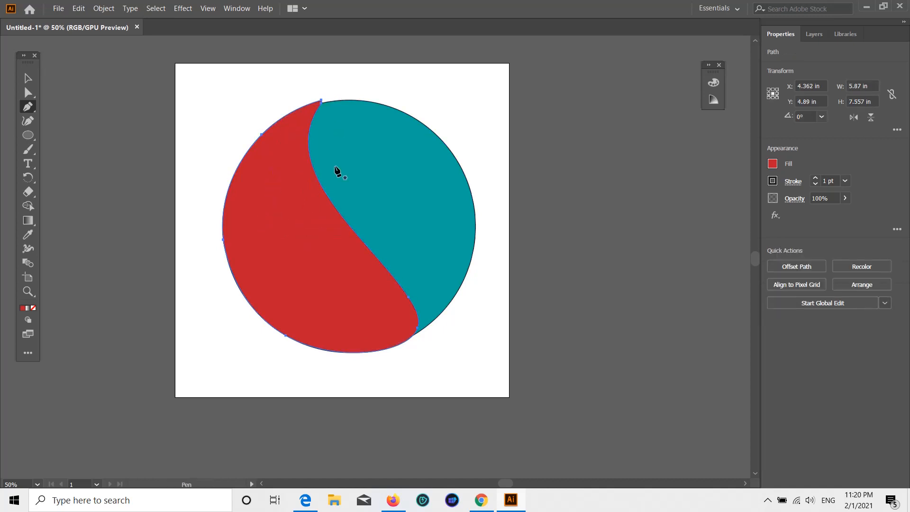
- Pull the red shape's upper inner edge inward with a new curvature point and move the lower inner point outward to deepen the S-curve
{"action": "left_click", "coordinate": [30, 123]}
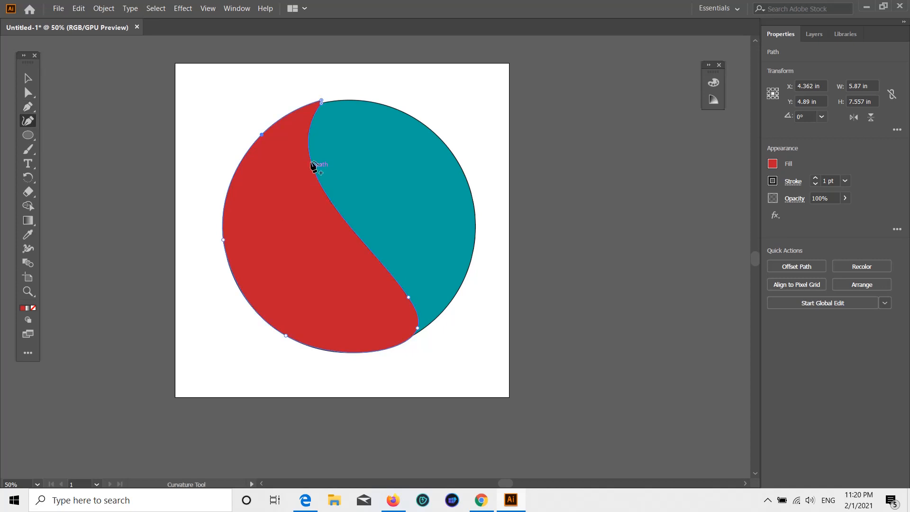
{"action": "left_click_drag", "start_coordinate": [311, 158], "coordinate": [270, 193]}
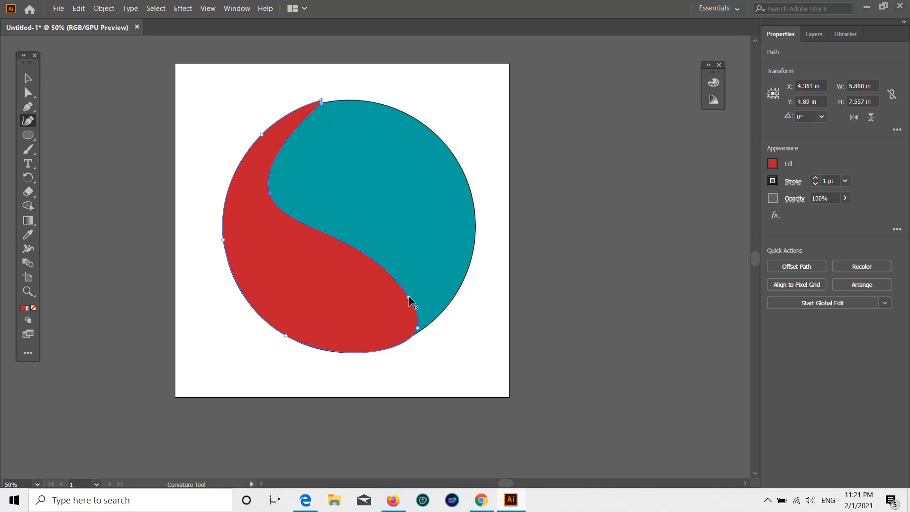
{"action": "left_click_drag", "start_coordinate": [408, 299], "coordinate": [427, 296]}
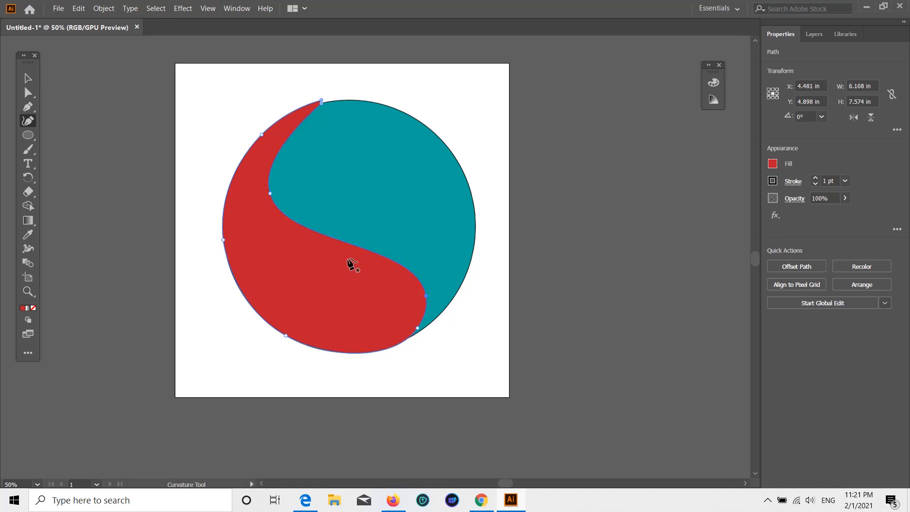
{"action": "left_click_drag", "start_coordinate": [338, 242], "coordinate": [343, 232]}
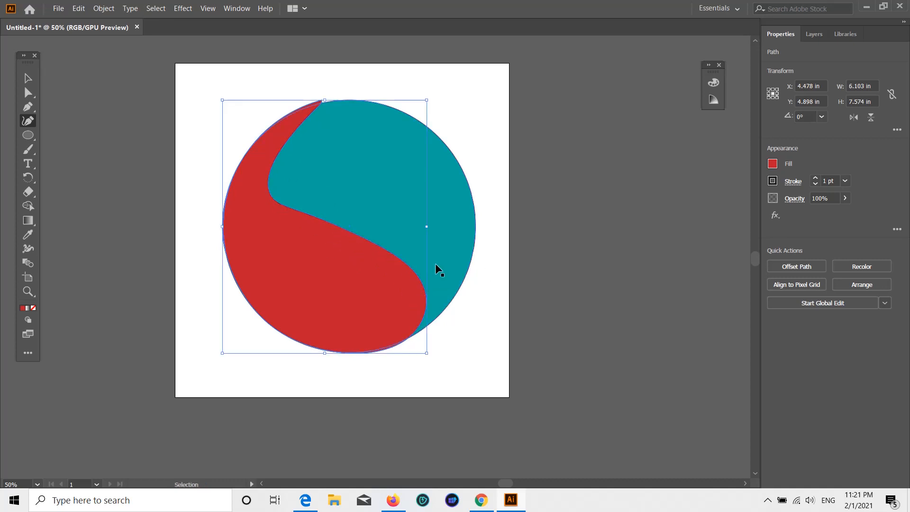
{"action": "key", "text": "ctrl+z"}
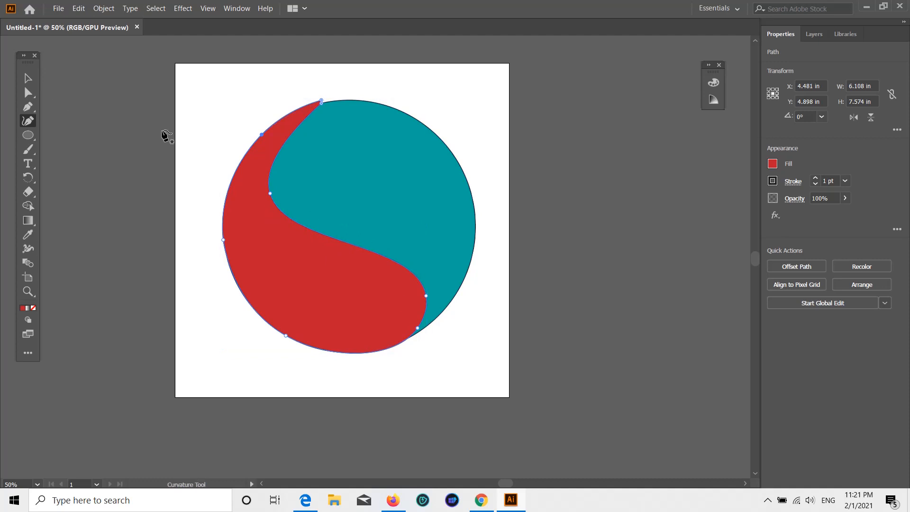
- Move the red shape's lower tip onto the circle's lower-right edge and pull the inner anchor above it inward
{"action": "scroll", "coordinate": [418, 334], "scroll_direction": "down", "scroll_amount": 1}
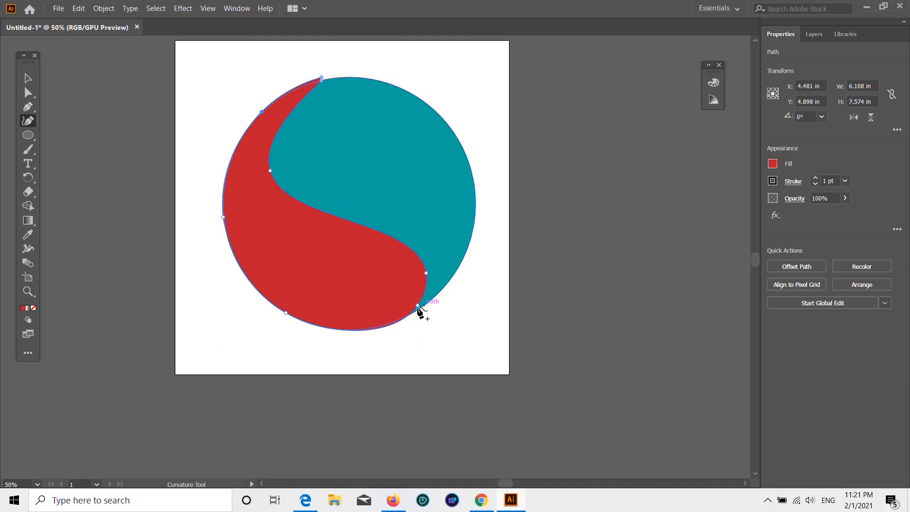
{"action": "scroll", "coordinate": [418, 308], "scroll_direction": "up", "scroll_amount": 1}
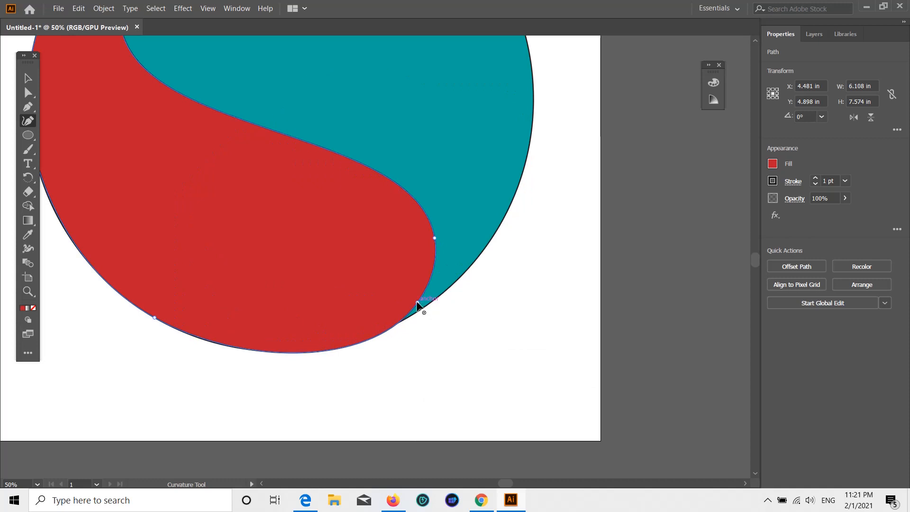
{"action": "left_click_drag", "start_coordinate": [417, 302], "coordinate": [404, 319]}
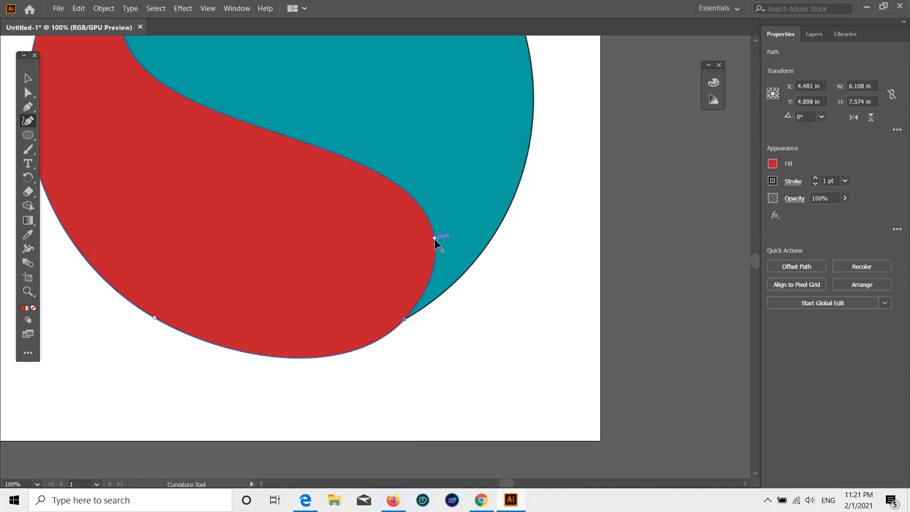
{"action": "left_click_drag", "start_coordinate": [434, 238], "coordinate": [408, 270]}
{"action": "scroll", "coordinate": [408, 271], "scroll_direction": "down", "scroll_amount": 1}
{"action": "scroll", "coordinate": [364, 124], "scroll_direction": "down", "scroll_amount": 3}
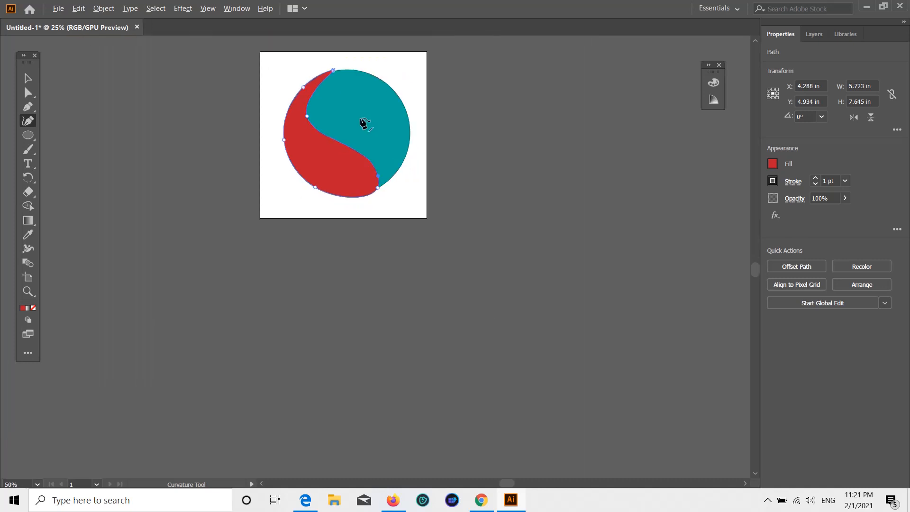
- Delete the teal circle behind the red shape
{"action": "scroll", "coordinate": [364, 124], "scroll_direction": "up", "scroll_amount": 1}
{"action": "left_click", "coordinate": [27, 79]}
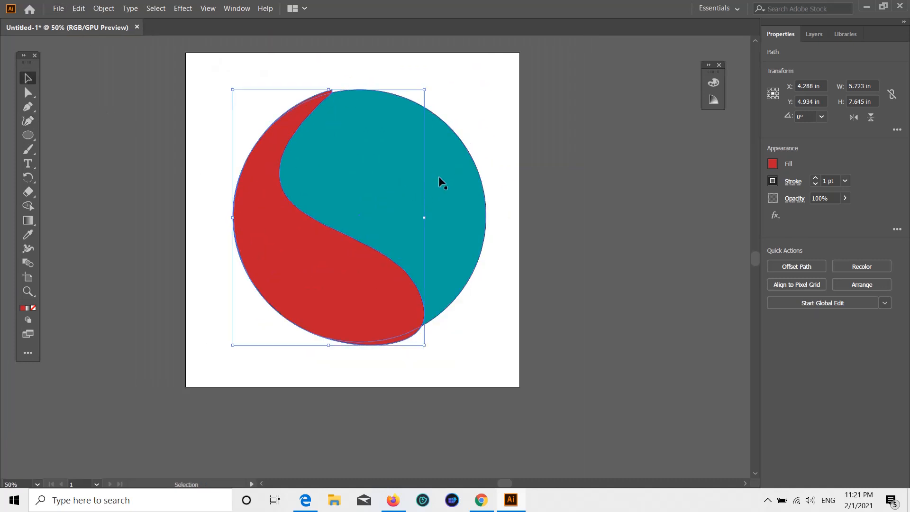
{"action": "left_click", "coordinate": [448, 171]}
{"action": "key", "text": "Delete"}
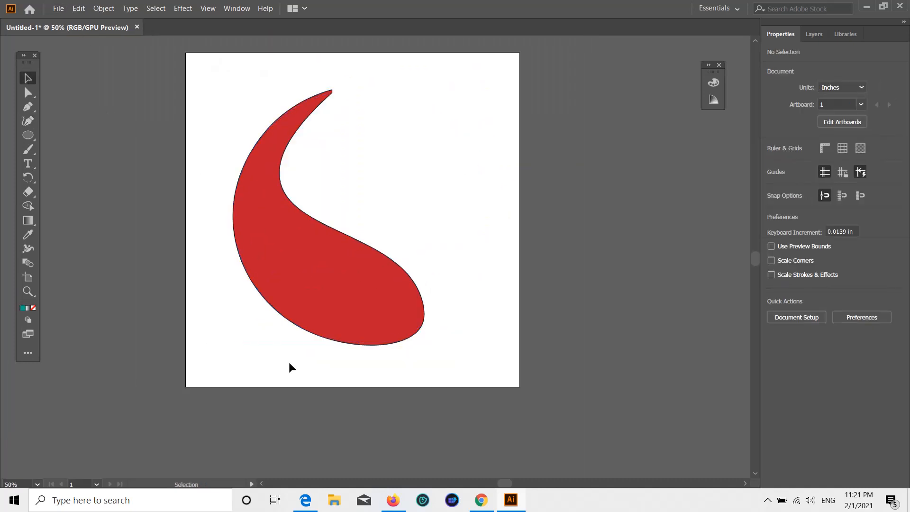
- Choose the Ellipse tool and set the fill colour to dark green
{"action": "left_click", "coordinate": [24, 136]}
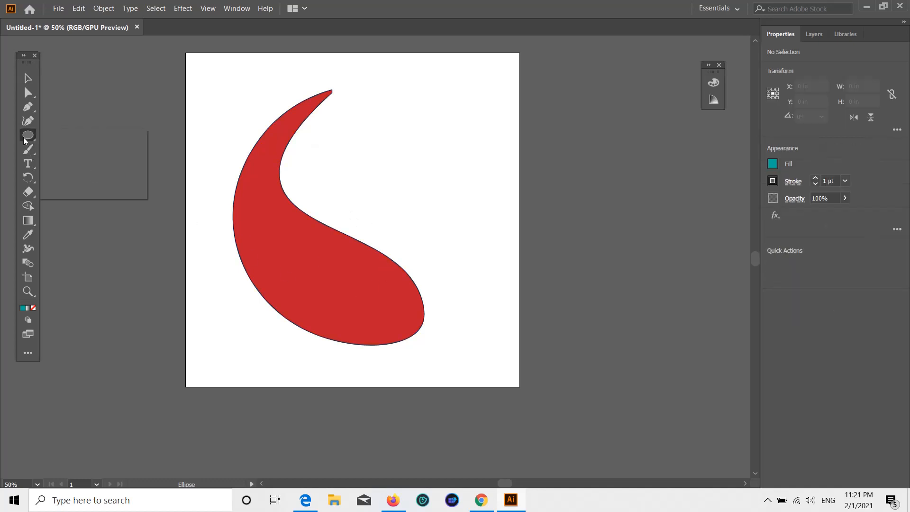
{"action": "left_click", "coordinate": [71, 151]}
{"action": "scroll", "coordinate": [279, 147], "scroll_direction": "up", "scroll_amount": 1}
{"action": "left_click", "coordinate": [773, 164]}
{"action": "left_click", "coordinate": [677, 215]}
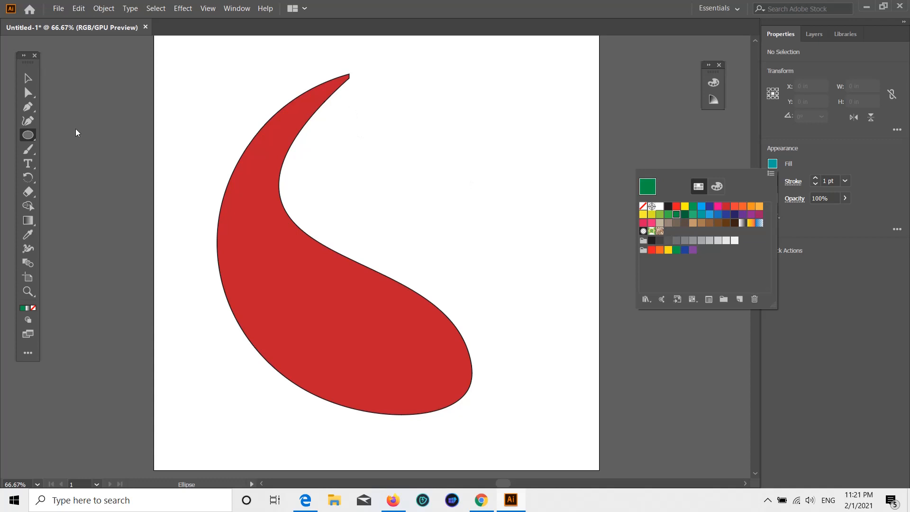
- Draw a small green circle about 0.12 in wide on the red shape's upper tip, undoing the misplaced attempt
{"action": "left_click", "coordinate": [27, 136]}
{"action": "scroll", "coordinate": [350, 73], "scroll_direction": "up", "scroll_amount": 3}
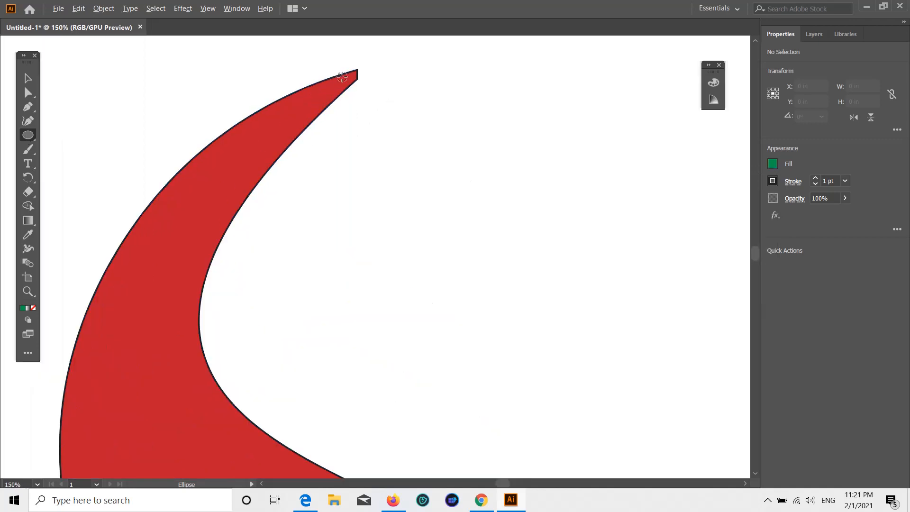
{"action": "mouse_move", "coordinate": [358, 67]}
{"action": "left_mouse_down"}
{"action": "mouse_move", "coordinate": [374, 83]}
{"action": "mouse_move", "coordinate": [367, 62]}
{"action": "mouse_move", "coordinate": [364, 75]}
{"action": "left_mouse_up"}
{"action": "key", "text": "ctrl+z"}
{"action": "left_click", "coordinate": [28, 79]}
{"action": "left_click_drag", "start_coordinate": [28, 135], "coordinate": [83, 150]}
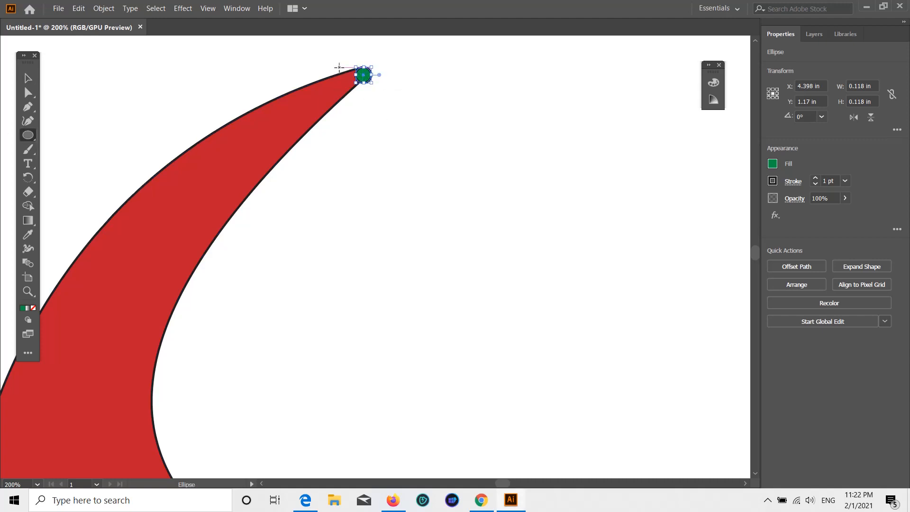
- Draw three more green circles packed just below the first one in the red tip, the last about 0.11 in wide
{"action": "mouse_move", "coordinate": [340, 67]}
{"action": "left_mouse_down"}
{"action": "mouse_move", "coordinate": [353, 81]}
{"action": "mouse_move", "coordinate": [339, 86]}
{"action": "mouse_move", "coordinate": [353, 94]}
{"action": "mouse_move", "coordinate": [327, 80]}
{"action": "left_mouse_up"}
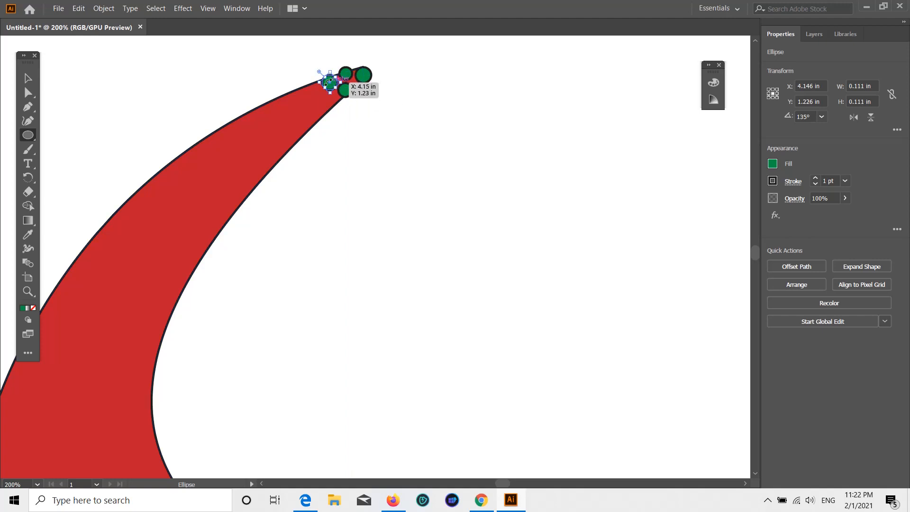
{"action": "left_click_drag", "start_coordinate": [318, 73], "coordinate": [316, 73]}
{"action": "scroll", "coordinate": [342, 138], "scroll_direction": "up", "scroll_amount": 1}
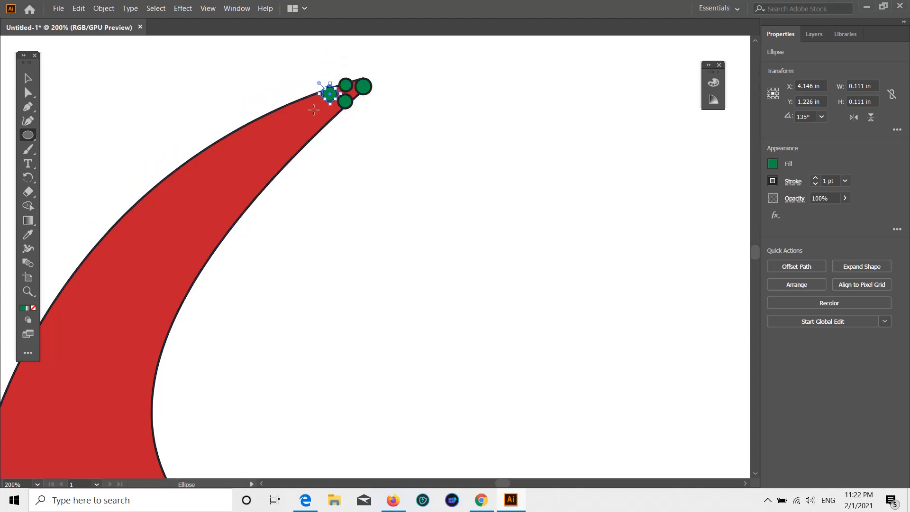
{"action": "scroll", "coordinate": [313, 109], "scroll_direction": "down", "scroll_amount": 2}
{"action": "left_click", "coordinate": [27, 79]}
{"action": "scroll", "coordinate": [370, 154], "scroll_direction": "up", "scroll_amount": 5}
{"action": "left_click", "coordinate": [386, 160]}
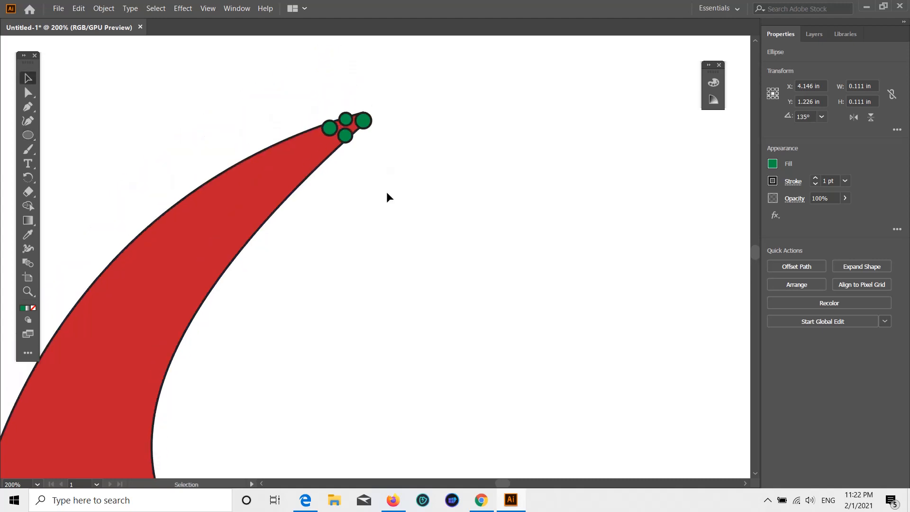
{"action": "scroll", "coordinate": [315, 132], "scroll_direction": "down", "scroll_amount": 2}
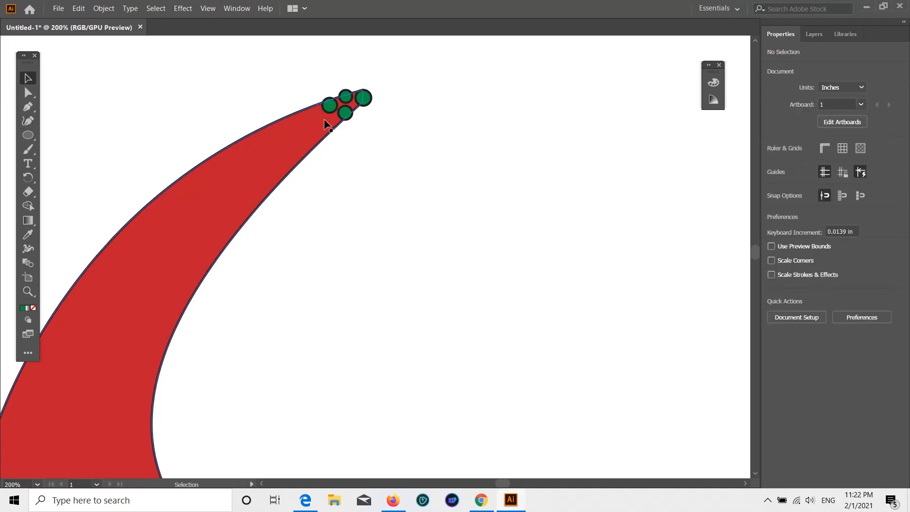
- Fill the next stretch of the red tip with mixed green circles, including one about 0.17 in wide on the inner edge
{"action": "key", "text": "l"}
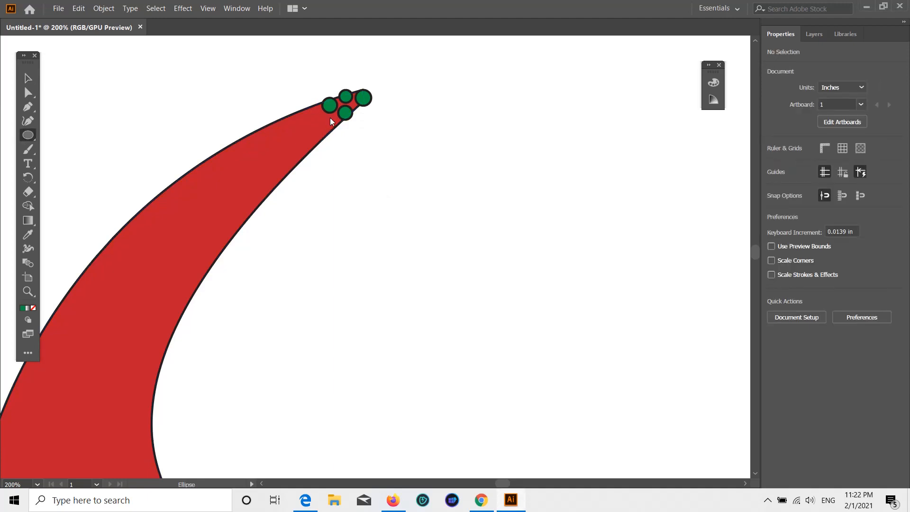
{"action": "mouse_move", "coordinate": [330, 122]}
{"action": "left_mouse_down"}
{"action": "mouse_move", "coordinate": [313, 110]}
{"action": "mouse_move", "coordinate": [324, 122]}
{"action": "left_mouse_up"}
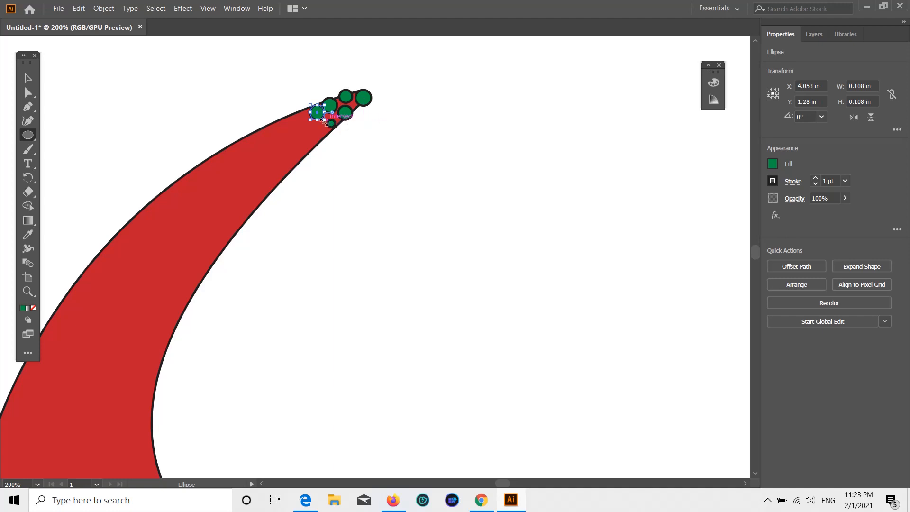
{"action": "left_click_drag", "start_coordinate": [315, 130], "coordinate": [297, 148]}
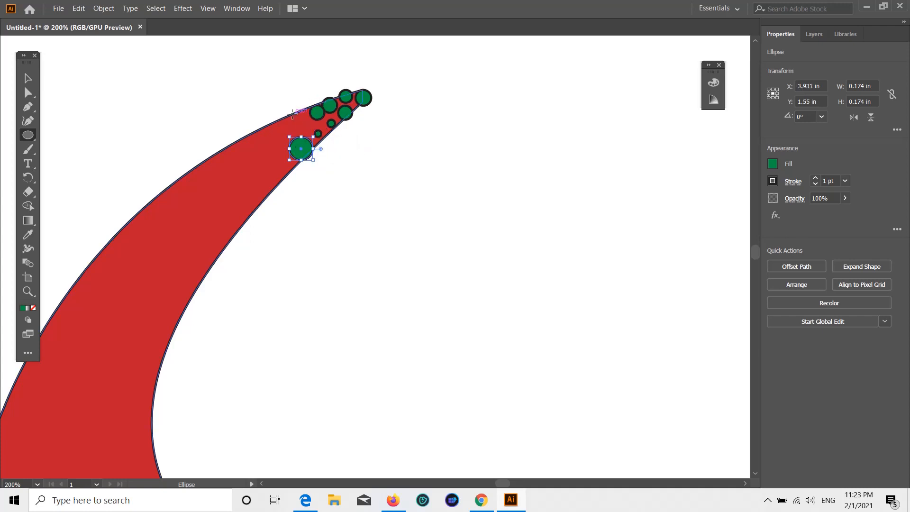
{"action": "mouse_move", "coordinate": [302, 113]}
{"action": "left_mouse_down"}
{"action": "mouse_move", "coordinate": [308, 121]}
{"action": "mouse_move", "coordinate": [289, 120]}
{"action": "mouse_move", "coordinate": [282, 137]}
{"action": "mouse_move", "coordinate": [273, 129]}
{"action": "left_mouse_up"}
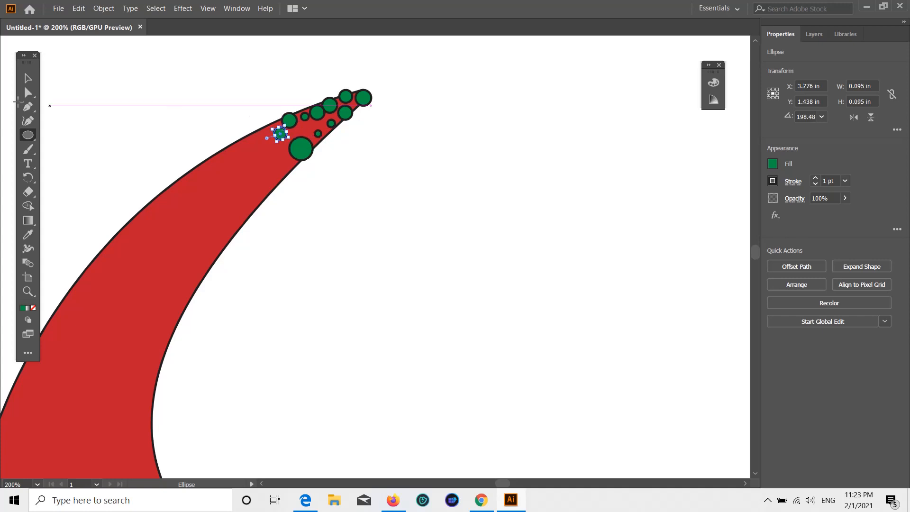
- Move the last green circle, about 0.1 in wide, up against the red shape's outer edge beside its neighbour
{"action": "left_click", "coordinate": [28, 79]}
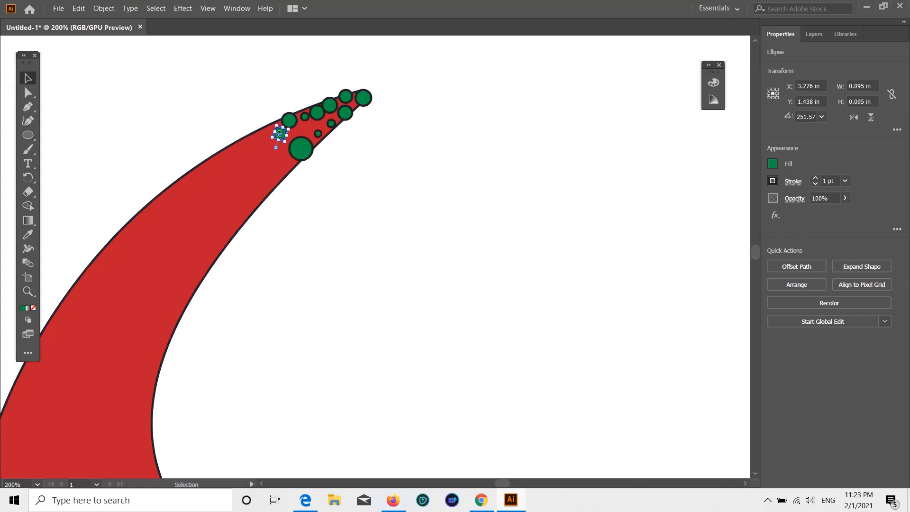
{"action": "mouse_move", "coordinate": [274, 148]}
{"action": "left_mouse_down"}
{"action": "mouse_move", "coordinate": [264, 140]}
{"action": "mouse_move", "coordinate": [271, 148]}
{"action": "left_mouse_up"}
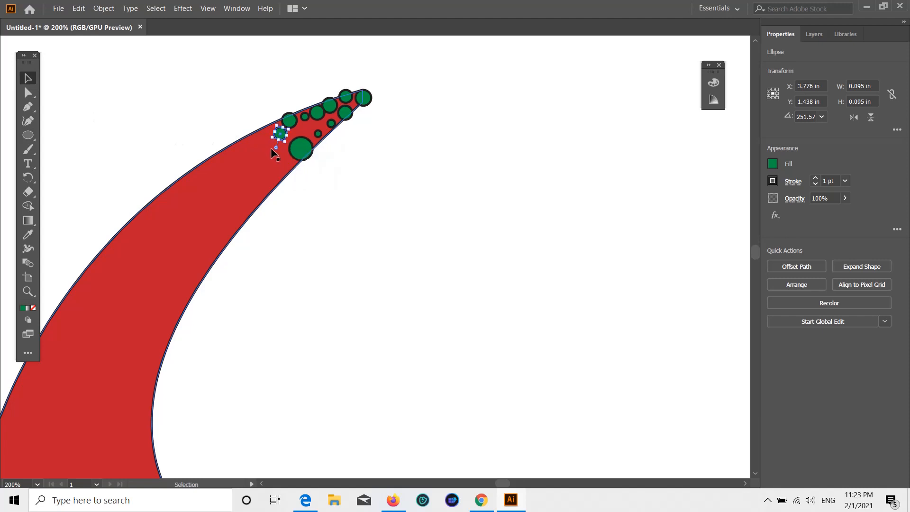
{"action": "left_click", "coordinate": [350, 170]}
{"action": "left_click_drag", "start_coordinate": [279, 130], "coordinate": [278, 130]}
{"action": "scroll", "coordinate": [278, 131], "scroll_direction": "down", "scroll_amount": 1}
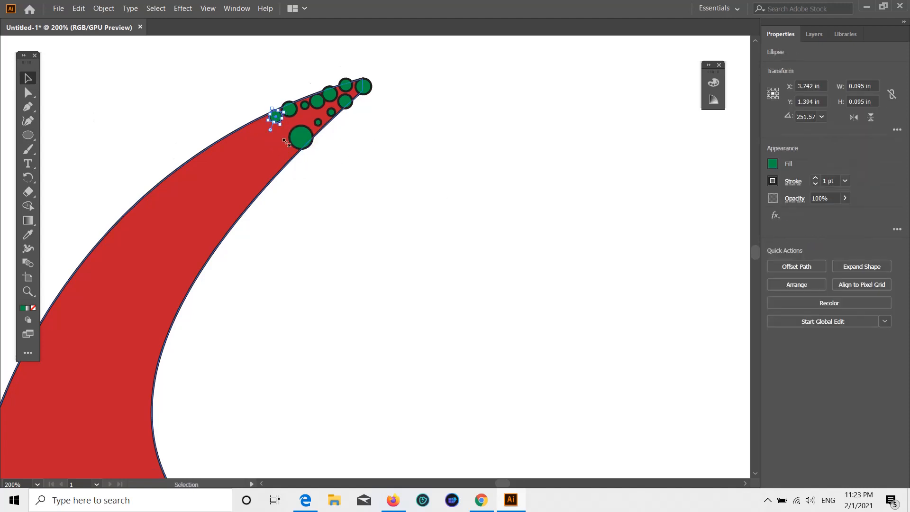
{"action": "scroll", "coordinate": [278, 132], "scroll_direction": "up", "scroll_amount": 3}
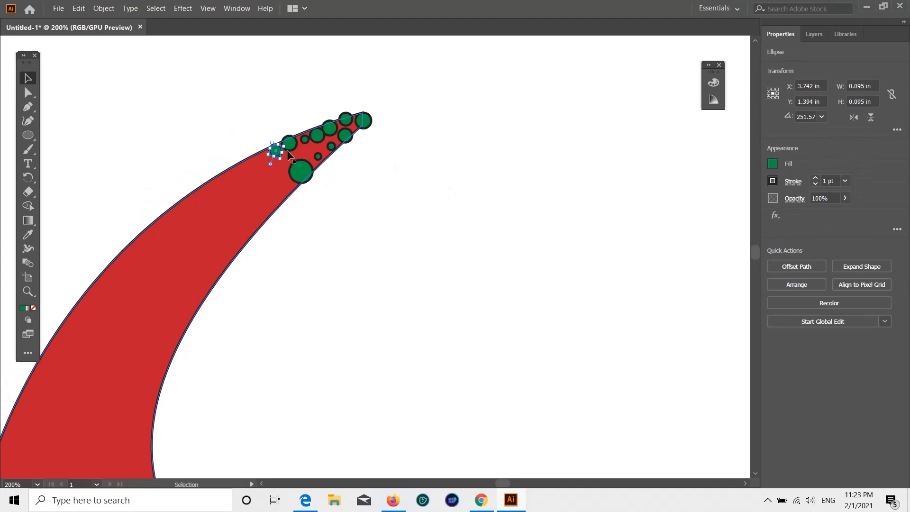
- Draw four green circles across the red band below, including ones about 0.08 and 0.2 in wide near the inner edge
{"action": "left_click", "coordinate": [28, 135]}
{"action": "left_click_drag", "start_coordinate": [279, 162], "coordinate": [293, 197]}
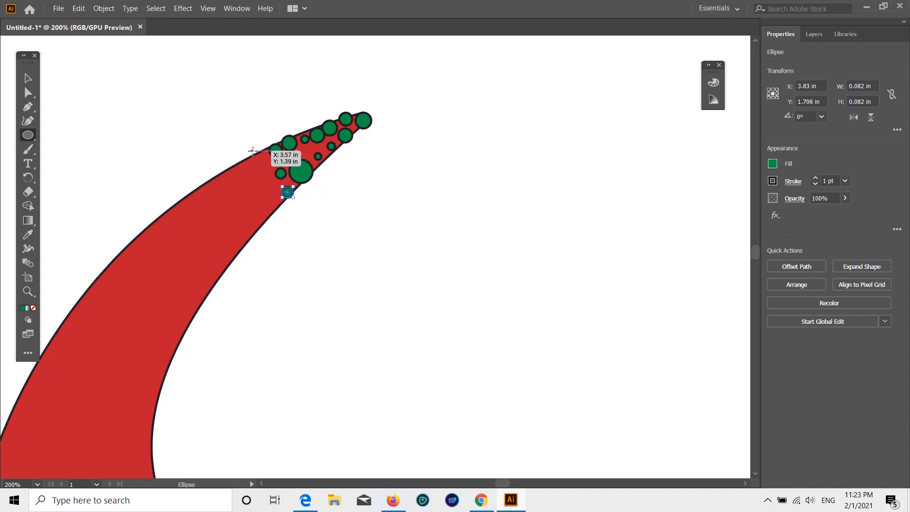
{"action": "mouse_move", "coordinate": [256, 153]}
{"action": "left_mouse_down"}
{"action": "mouse_move", "coordinate": [271, 169]}
{"action": "mouse_move", "coordinate": [270, 213]}
{"action": "left_mouse_up"}
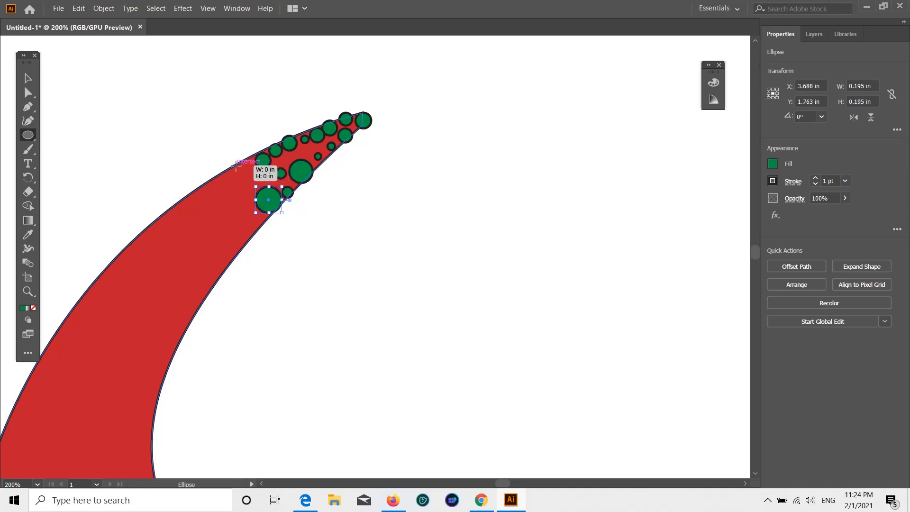
- Continue the pattern down the red band with small and larger green circles, placing one about 0.28 in wide on the outer edge
{"action": "mouse_move", "coordinate": [235, 165]}
{"action": "left_mouse_down"}
{"action": "mouse_move", "coordinate": [258, 188]}
{"action": "mouse_move", "coordinate": [230, 187]}
{"action": "mouse_move", "coordinate": [258, 237]}
{"action": "left_mouse_up"}
{"action": "mouse_move", "coordinate": [223, 202]}
{"action": "left_mouse_down"}
{"action": "mouse_move", "coordinate": [231, 211]}
{"action": "mouse_move", "coordinate": [223, 207]}
{"action": "left_mouse_up"}
{"action": "left_click_drag", "start_coordinate": [183, 203], "coordinate": [192, 211]}
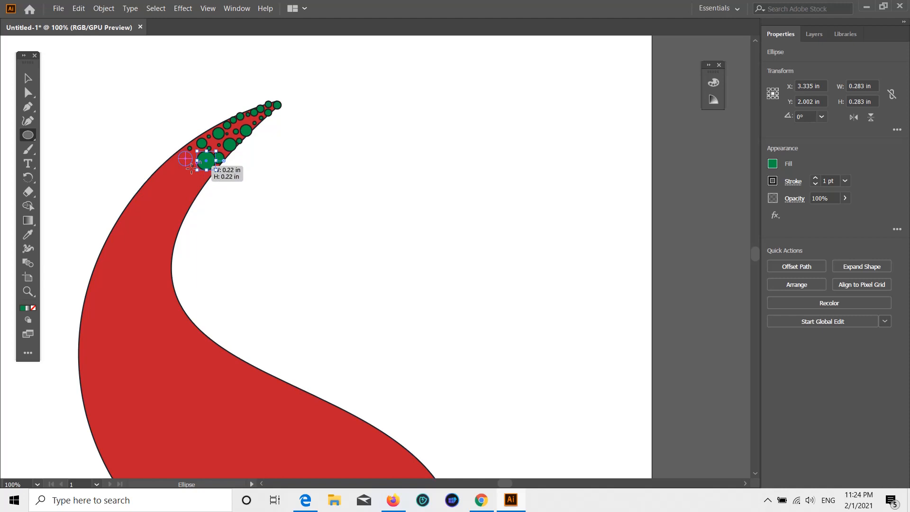
{"action": "mouse_move", "coordinate": [179, 151]}
{"action": "left_mouse_down"}
{"action": "mouse_move", "coordinate": [196, 170]}
{"action": "mouse_move", "coordinate": [176, 161]}
{"action": "left_mouse_up"}
{"action": "scroll", "coordinate": [246, 240], "scroll_direction": "down", "scroll_amount": 1}
{"action": "scroll", "coordinate": [197, 170], "scroll_direction": "up", "scroll_amount": 2}
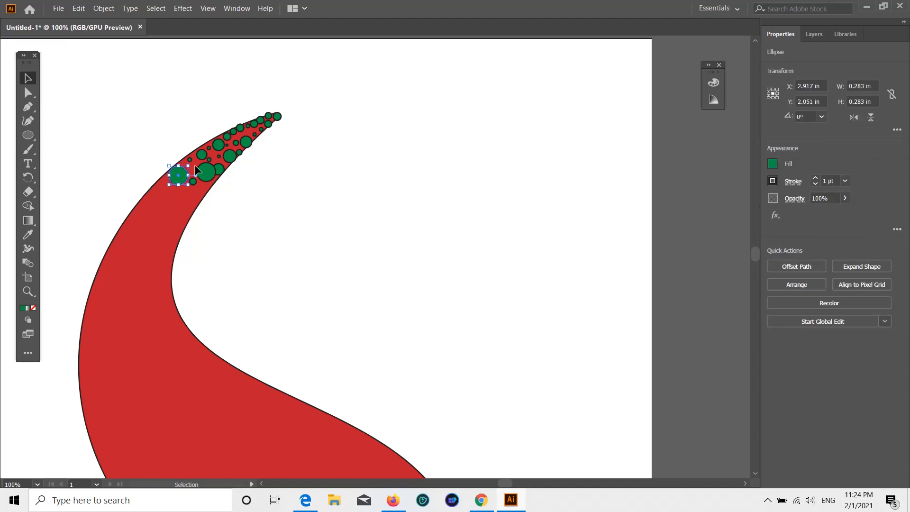
- Add more small and large green circles further down the band and nudge the one about 0.24 in wide off the inner edge
{"action": "left_click", "coordinate": [34, 138]}
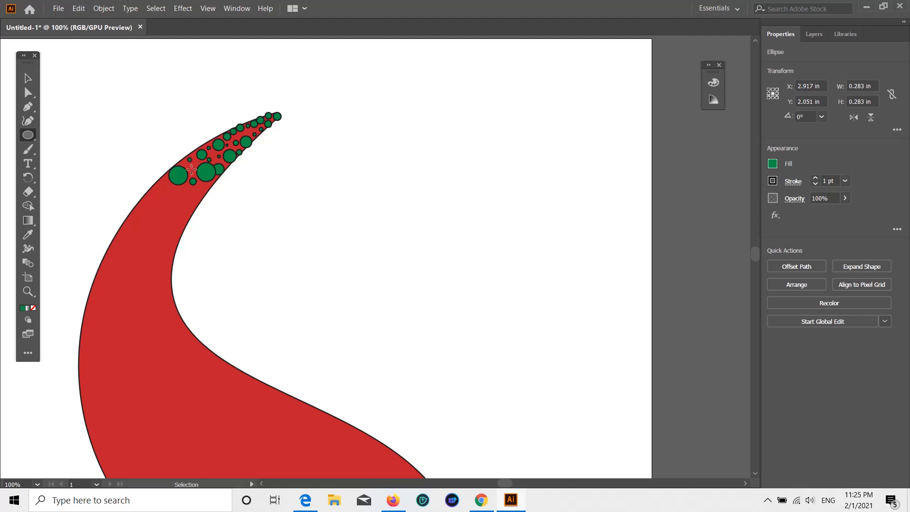
{"action": "mouse_move", "coordinate": [193, 171]}
{"action": "left_mouse_down"}
{"action": "mouse_move", "coordinate": [188, 165]}
{"action": "mouse_move", "coordinate": [198, 206]}
{"action": "left_mouse_up"}
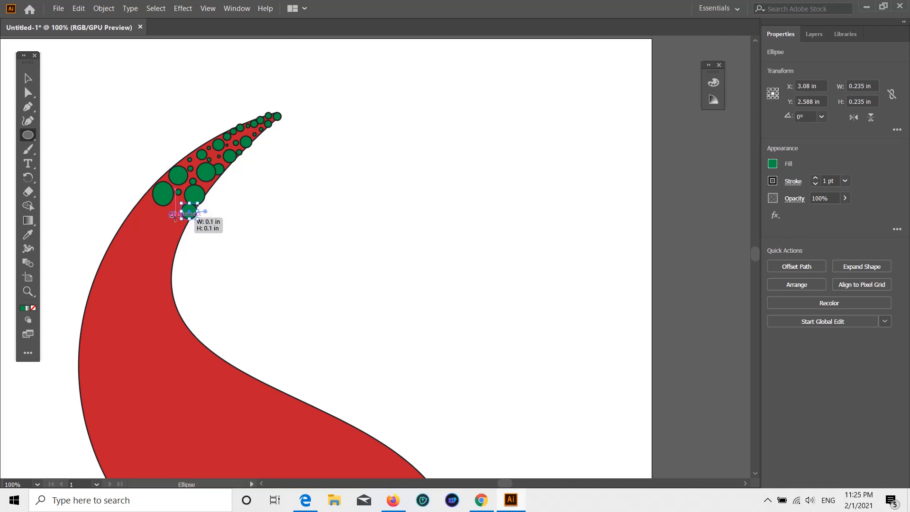
{"action": "left_click_drag", "start_coordinate": [175, 214], "coordinate": [186, 212]}
- Replace the oval green shape at the red band's outer edge with a round circle
{"action": "left_click", "coordinate": [28, 78]}
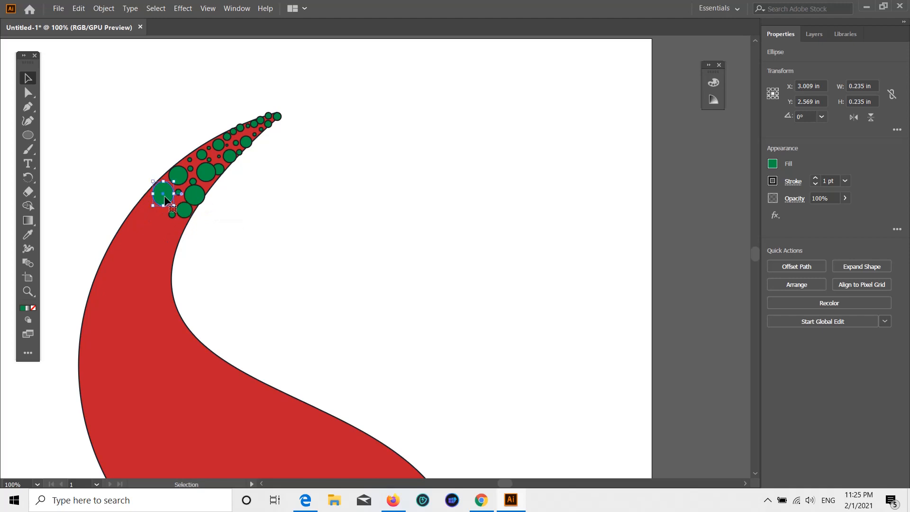
{"action": "key", "text": "Delete"}
{"action": "left_click", "coordinate": [29, 135]}
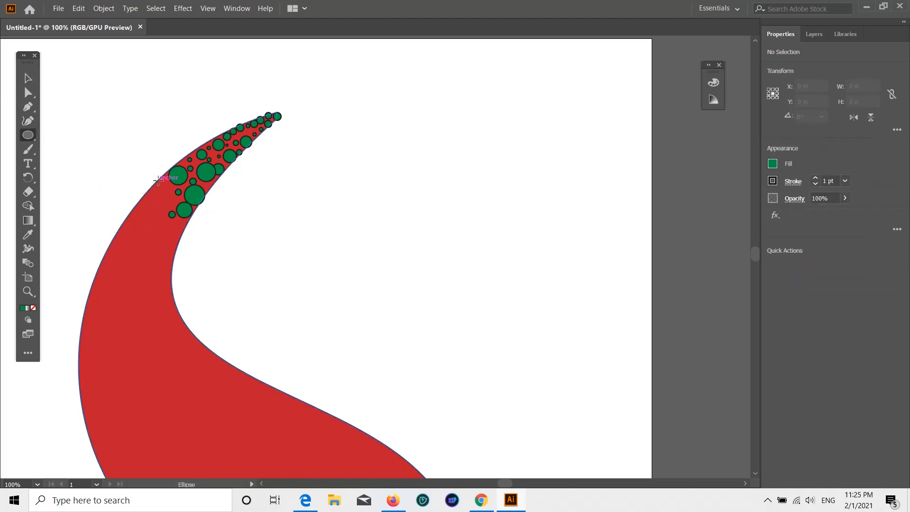
{"action": "left_click_drag", "start_coordinate": [158, 182], "coordinate": [165, 207]}
- Place a green circle about 0.18 in wide on the outer edge, above the large circle below the redrawn one
{"action": "scroll", "coordinate": [155, 201], "scroll_direction": "down", "scroll_amount": 1}
{"action": "mouse_move", "coordinate": [154, 199]}
{"action": "left_mouse_down"}
{"action": "mouse_move", "coordinate": [140, 187]}
{"action": "mouse_move", "coordinate": [149, 176]}
{"action": "left_mouse_up"}
{"action": "scroll", "coordinate": [165, 206], "scroll_direction": "up", "scroll_amount": 1}
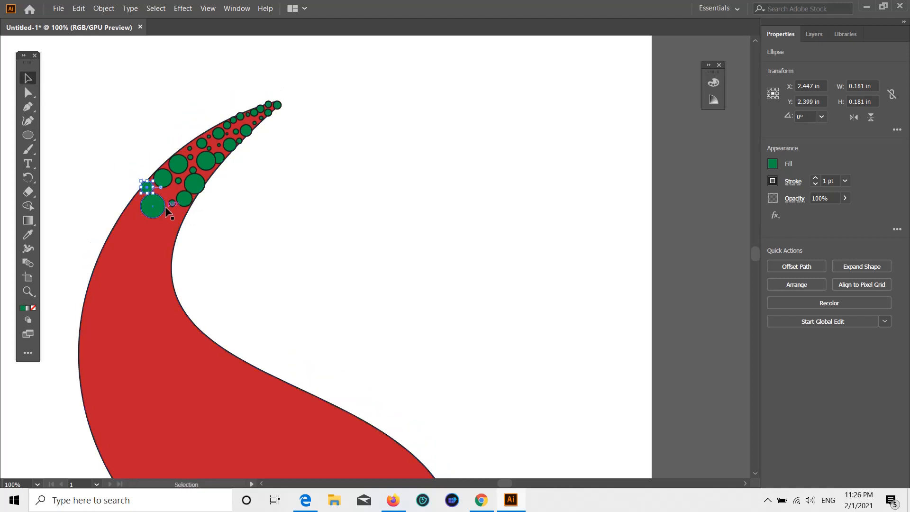
- Draw two large green circles across the band, one about 0.46 in wide, and two small ones along the outer edge
{"action": "scroll", "coordinate": [165, 206], "scroll_direction": "up", "scroll_amount": 2}
{"action": "scroll", "coordinate": [163, 217], "scroll_direction": "down", "scroll_amount": 2}
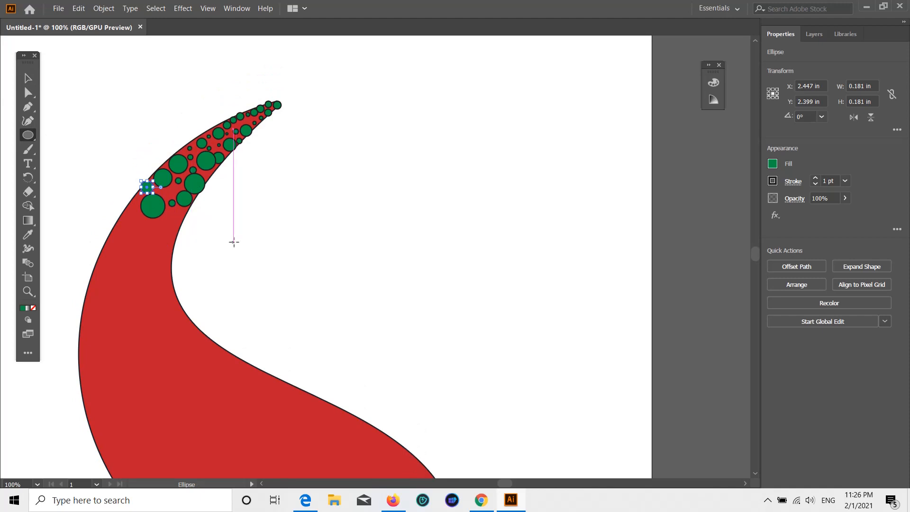
{"action": "mouse_move", "coordinate": [164, 236]}
{"action": "left_mouse_down"}
{"action": "mouse_move", "coordinate": [153, 223]}
{"action": "mouse_move", "coordinate": [165, 249]}
{"action": "mouse_move", "coordinate": [122, 244]}
{"action": "left_mouse_up"}
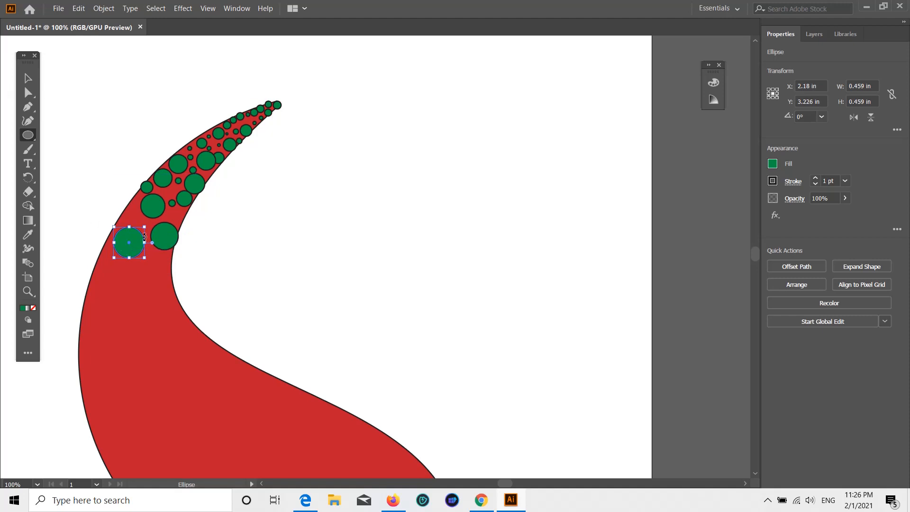
{"action": "left_click_drag", "start_coordinate": [131, 203], "coordinate": [136, 209]}
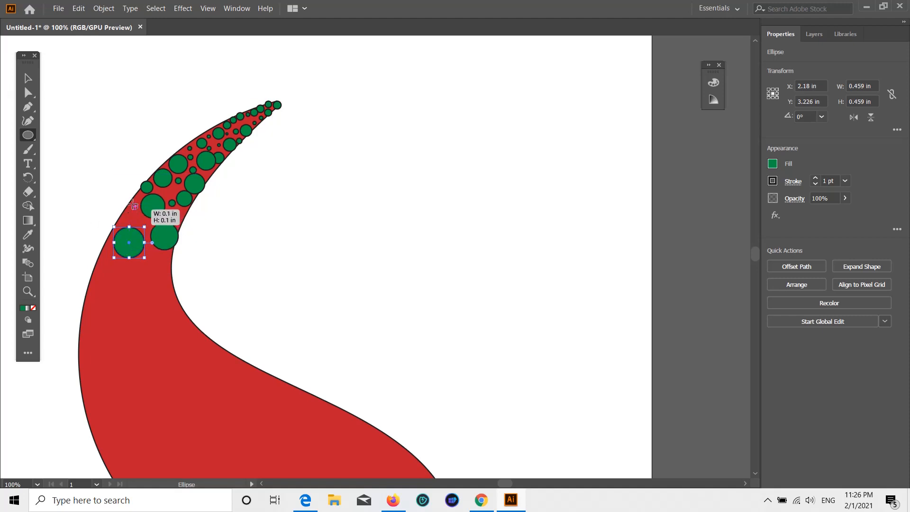
{"action": "left_click_drag", "start_coordinate": [135, 206], "coordinate": [130, 223]}
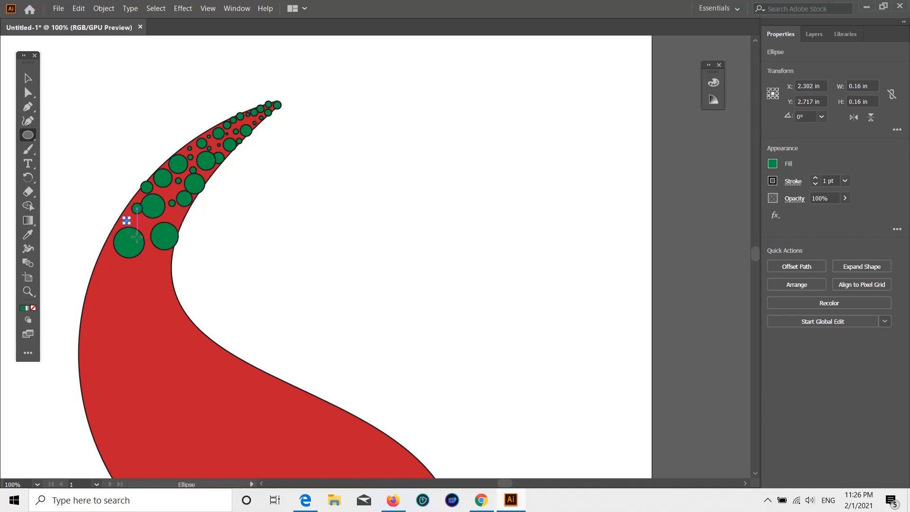
- Draw two large green circles further down the band, the lower about 0.76 in wide, with small circles in the gaps above them
{"action": "scroll", "coordinate": [137, 236], "scroll_direction": "down", "scroll_amount": 3}
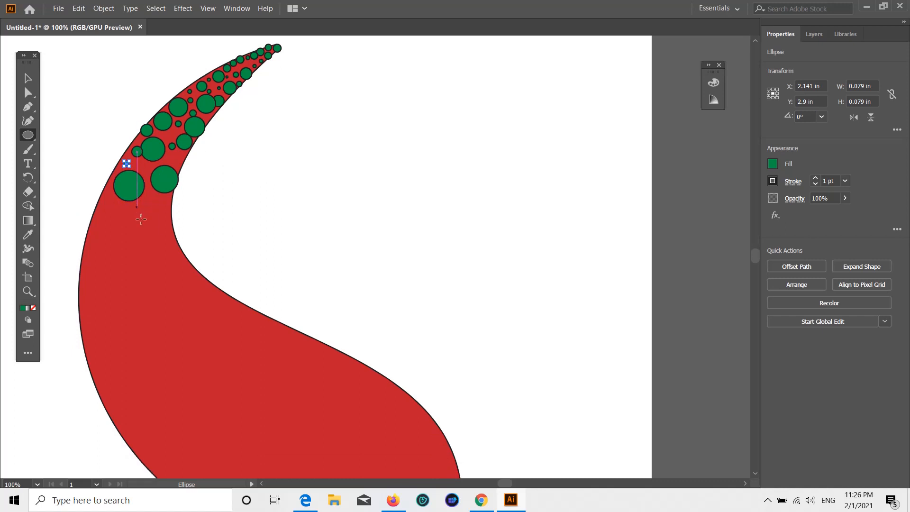
{"action": "left_click_drag", "start_coordinate": [141, 219], "coordinate": [156, 242]}
{"action": "left_click_drag", "start_coordinate": [150, 210], "coordinate": [151, 201]}
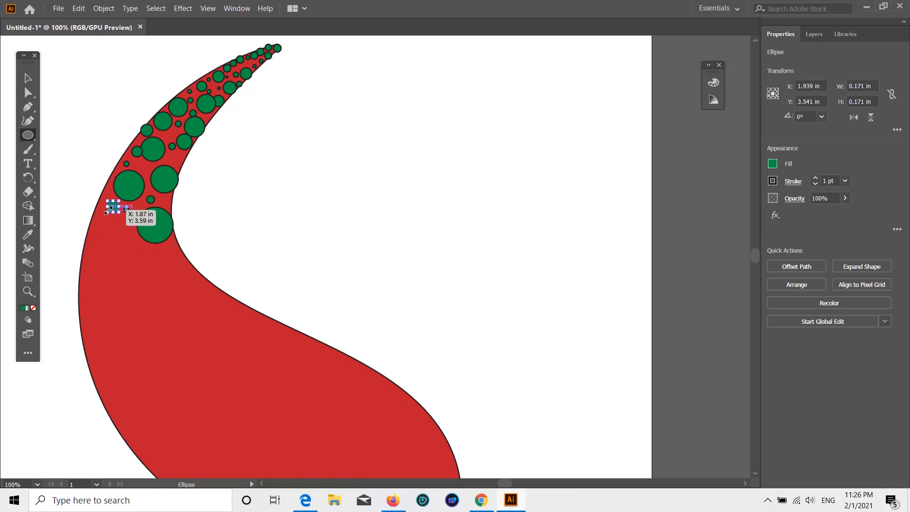
{"action": "mouse_move", "coordinate": [95, 231]}
{"action": "left_mouse_down"}
{"action": "mouse_move", "coordinate": [135, 286]}
{"action": "mouse_move", "coordinate": [124, 282]}
{"action": "left_mouse_up"}
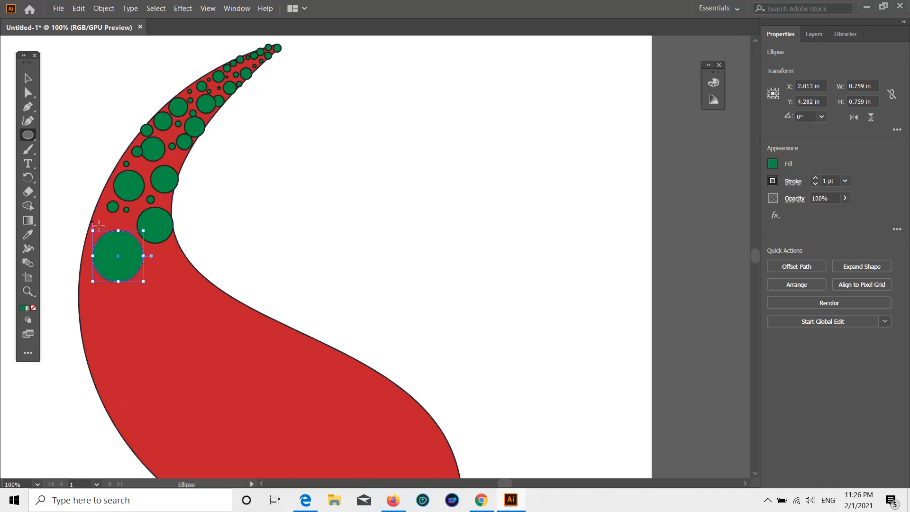
{"action": "left_click_drag", "start_coordinate": [93, 222], "coordinate": [101, 228]}
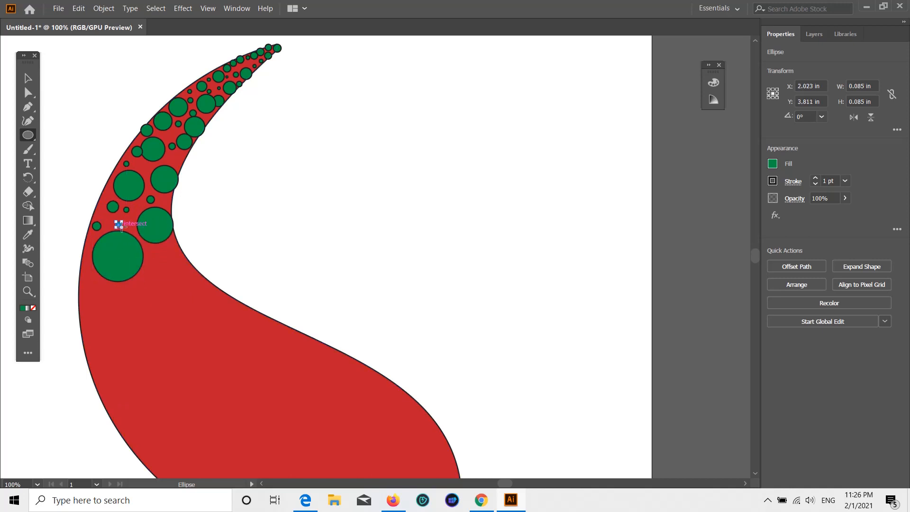
- Draw a large green circle against the inner edge and a larger one near the outer edge, with small circles between them and those above
{"action": "scroll", "coordinate": [118, 224], "scroll_direction": "down", "scroll_amount": 3}
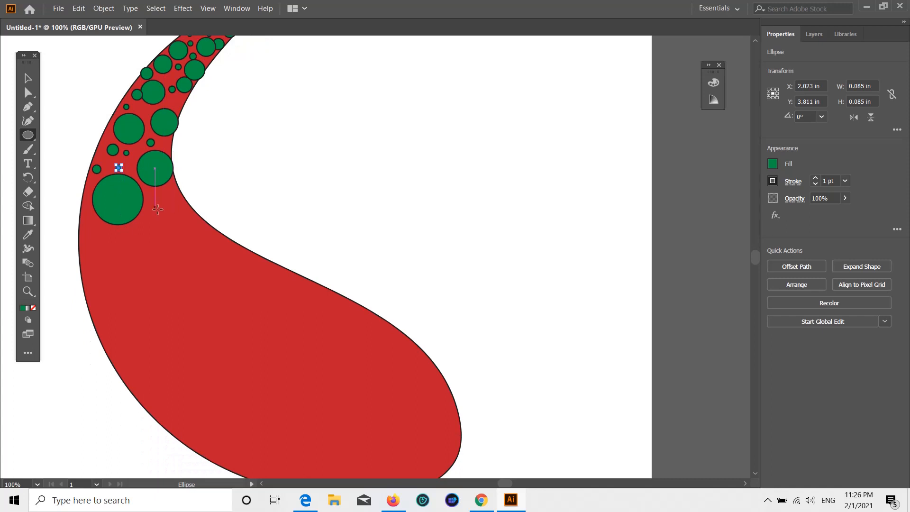
{"action": "left_click_drag", "start_coordinate": [169, 219], "coordinate": [204, 249]}
{"action": "mouse_move", "coordinate": [154, 194]}
{"action": "left_mouse_down"}
{"action": "mouse_move", "coordinate": [177, 203]}
{"action": "mouse_move", "coordinate": [150, 220]}
{"action": "left_mouse_up"}
{"action": "left_click_drag", "start_coordinate": [87, 215], "coordinate": [148, 305]}
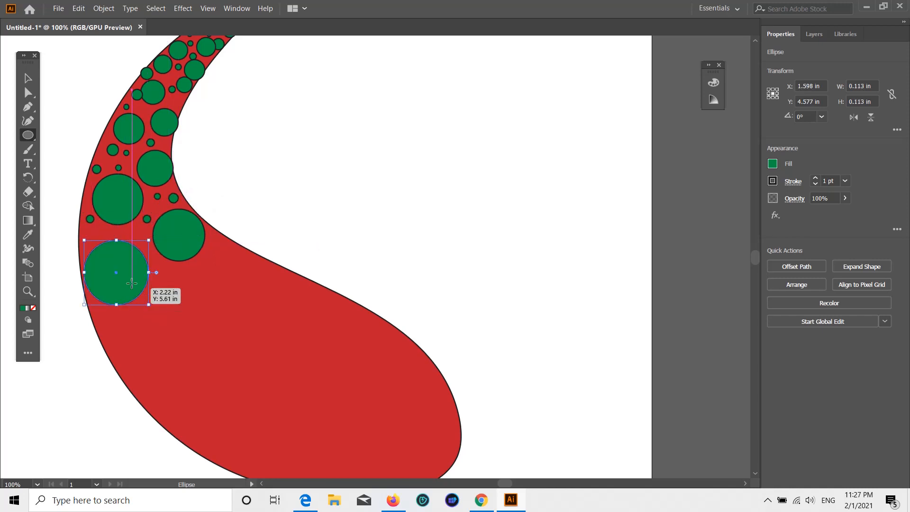
- Fill the gaps above and beside the large outer-edge circle with small green circles, from about 0.06 to 0.26 in wide
{"action": "left_click_drag", "start_coordinate": [125, 232], "coordinate": [97, 240]}
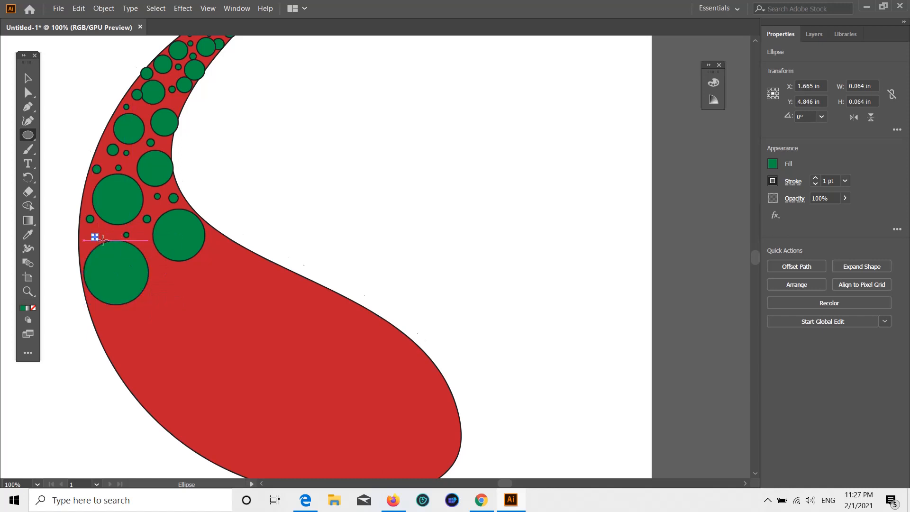
{"action": "scroll", "coordinate": [94, 204], "scroll_direction": "down", "scroll_amount": 1}
{"action": "left_click_drag", "start_coordinate": [153, 224], "coordinate": [170, 240]}
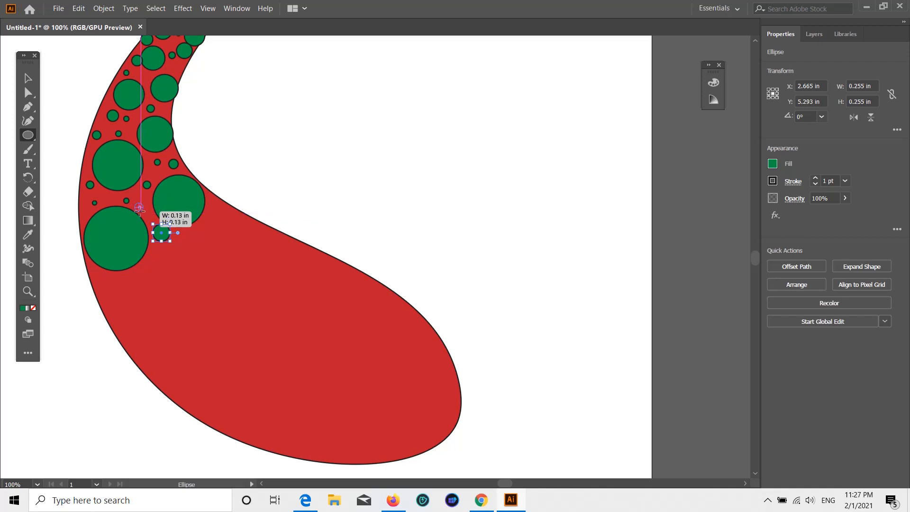
{"action": "left_click_drag", "start_coordinate": [135, 202], "coordinate": [153, 216]}
- Draw a very large green circle against the inner edge and a medium one mid-band, surrounded by small circles
{"action": "scroll", "coordinate": [155, 234], "scroll_direction": "down", "scroll_amount": 2}
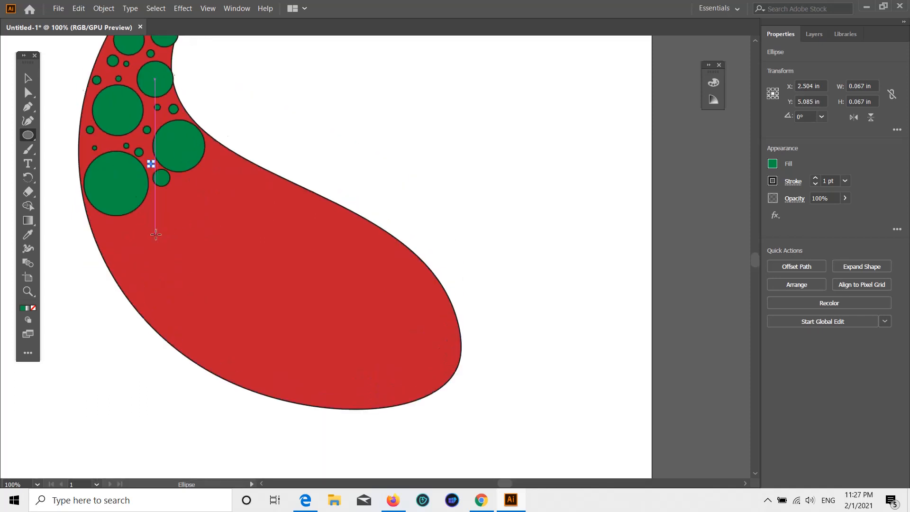
{"action": "left_click_drag", "start_coordinate": [208, 164], "coordinate": [284, 239]}
{"action": "mouse_move", "coordinate": [212, 152]}
{"action": "left_mouse_down"}
{"action": "mouse_move", "coordinate": [221, 161]}
{"action": "mouse_move", "coordinate": [204, 191]}
{"action": "mouse_move", "coordinate": [162, 213]}
{"action": "mouse_move", "coordinate": [239, 288]}
{"action": "mouse_move", "coordinate": [190, 242]}
{"action": "mouse_move", "coordinate": [185, 215]}
{"action": "mouse_move", "coordinate": [196, 228]}
{"action": "left_mouse_up"}
{"action": "left_click_drag", "start_coordinate": [205, 237], "coordinate": [217, 250]}
{"action": "left_click_drag", "start_coordinate": [205, 269], "coordinate": [218, 282]}
{"action": "left_click_drag", "start_coordinate": [174, 272], "coordinate": [187, 285]}
{"action": "left_click_drag", "start_coordinate": [143, 278], "coordinate": [153, 288]}
{"action": "left_click_drag", "start_coordinate": [126, 258], "coordinate": [137, 269]}
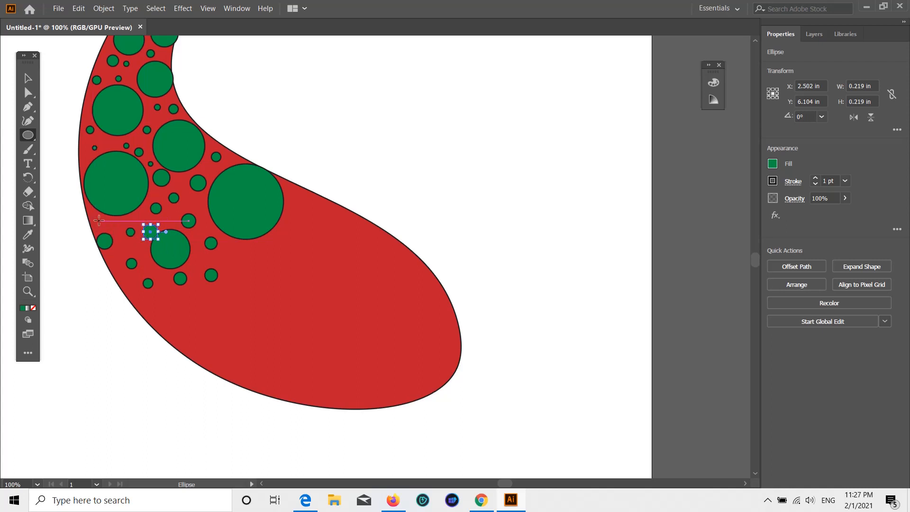
- Line the lower outer edge with small green circles and draw one about 0.75 in wide just inside them
{"action": "left_click_drag", "start_coordinate": [98, 221], "coordinate": [114, 236]}
{"action": "left_click_drag", "start_coordinate": [119, 271], "coordinate": [197, 356]}
{"action": "left_click_drag", "start_coordinate": [178, 292], "coordinate": [229, 305]}
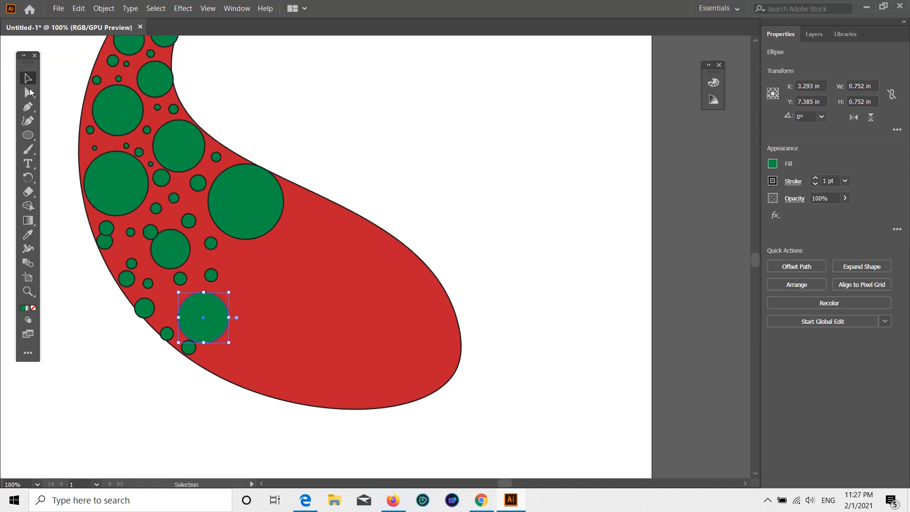
- Move the circle about 0.24 in wide inside the outer edge and the one about 0.22 in wide clear of the medium circle
{"action": "left_click_drag", "start_coordinate": [108, 243], "coordinate": [115, 252]}
{"action": "scroll", "coordinate": [218, 257], "scroll_direction": "down", "scroll_amount": 1}
{"action": "scroll", "coordinate": [187, 244], "scroll_direction": "up", "scroll_amount": 1}
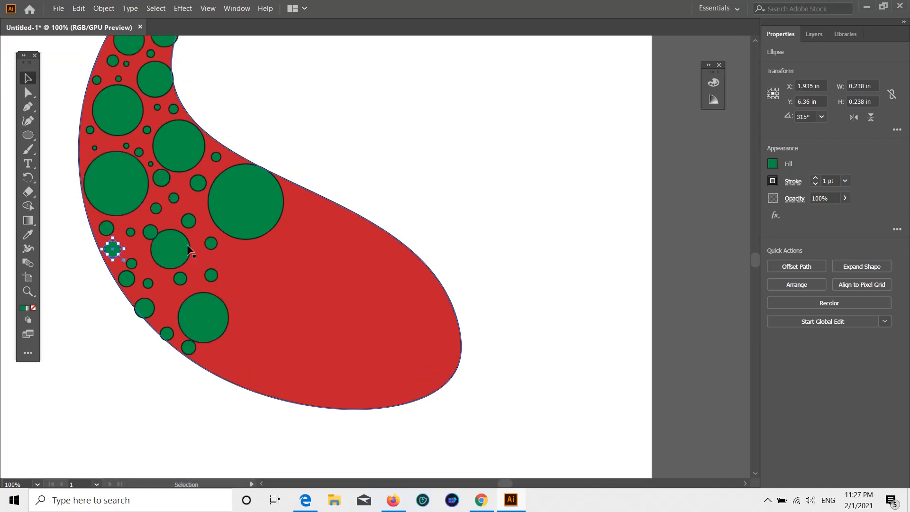
{"action": "left_click_drag", "start_coordinate": [144, 222], "coordinate": [142, 214]}
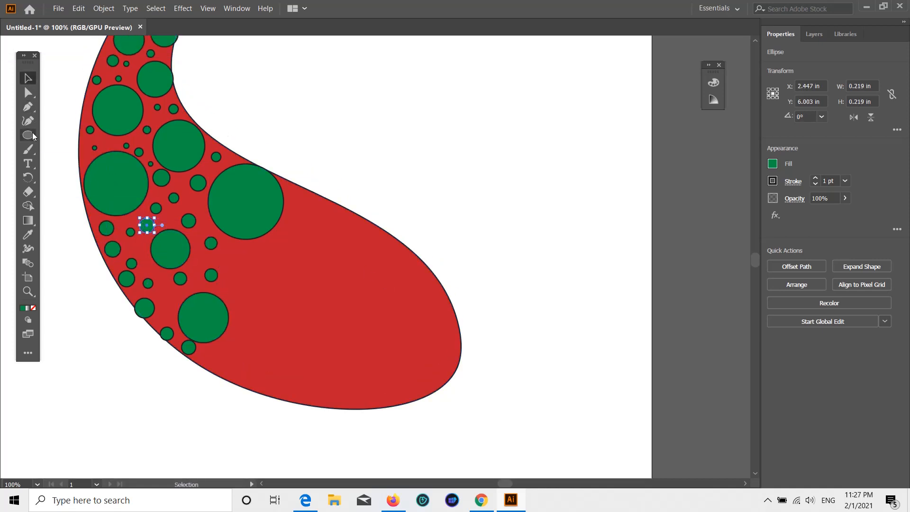
- Draw two very large green circles side by side in the wide part of the shape and small circles in the gaps above them
{"action": "left_click_drag", "start_coordinate": [227, 256], "coordinate": [296, 324]}
{"action": "left_click_drag", "start_coordinate": [296, 208], "coordinate": [368, 280]}
{"action": "left_click_drag", "start_coordinate": [296, 193], "coordinate": [305, 202]}
{"action": "mouse_move", "coordinate": [289, 221]}
{"action": "left_mouse_down"}
{"action": "mouse_move", "coordinate": [294, 232]}
{"action": "mouse_move", "coordinate": [279, 245]}
{"action": "mouse_move", "coordinate": [289, 255]}
{"action": "mouse_move", "coordinate": [231, 257]}
{"action": "left_mouse_up"}
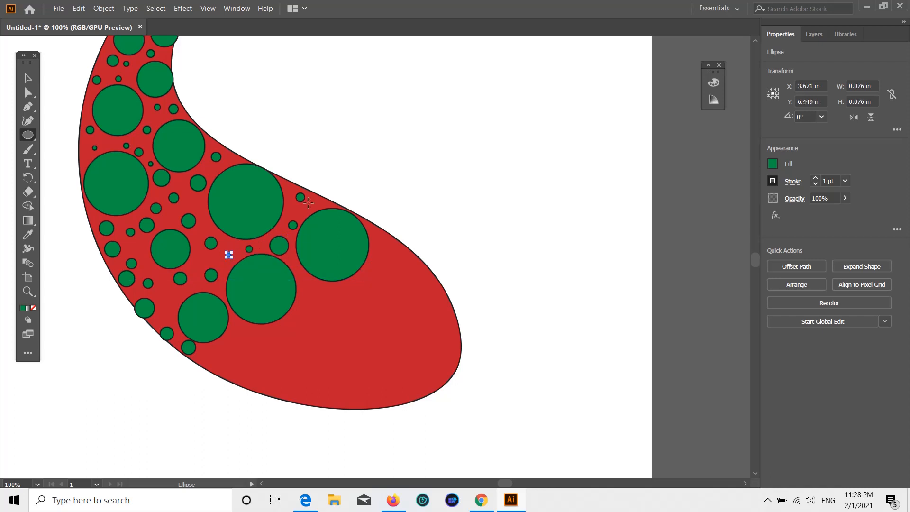
{"action": "left_click_drag", "start_coordinate": [308, 203], "coordinate": [317, 212]}
- Draw a medium-large green circle near the lower outer edge and surround it with small circles
{"action": "scroll", "coordinate": [319, 299], "scroll_direction": "down", "scroll_amount": 2}
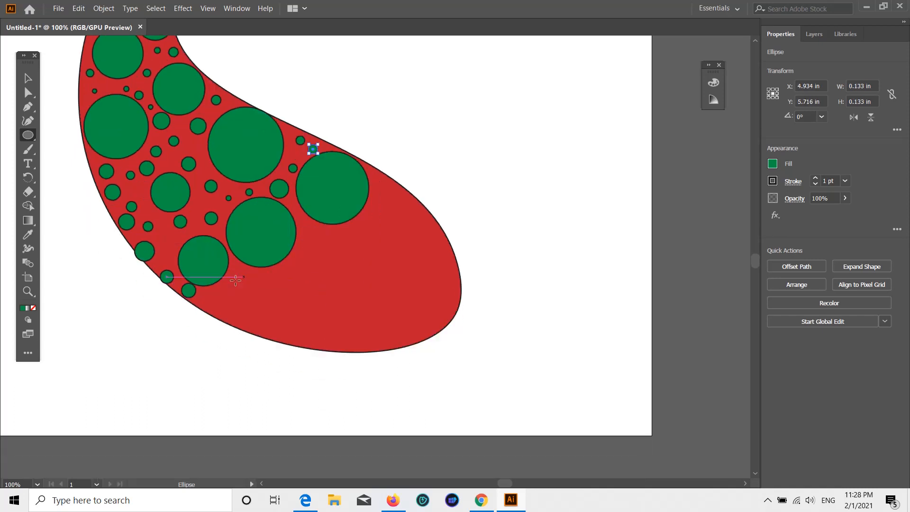
{"action": "left_click_drag", "start_coordinate": [232, 279], "coordinate": [279, 328]}
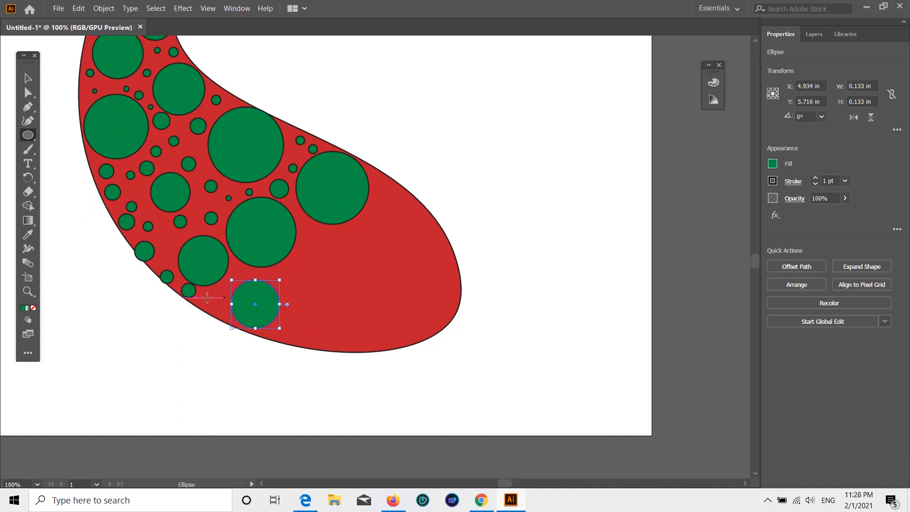
{"action": "left_click_drag", "start_coordinate": [208, 295], "coordinate": [214, 302]}
{"action": "left_click_drag", "start_coordinate": [232, 270], "coordinate": [241, 279]}
{"action": "left_click_drag", "start_coordinate": [262, 270], "coordinate": [272, 281]}
{"action": "left_click_drag", "start_coordinate": [226, 308], "coordinate": [233, 317]}
- Draw a large green circle near the shape's right end, with circles about 0.15 to 0.24 in wide and other small ones around it
{"action": "left_click_drag", "start_coordinate": [300, 251], "coordinate": [320, 270]}
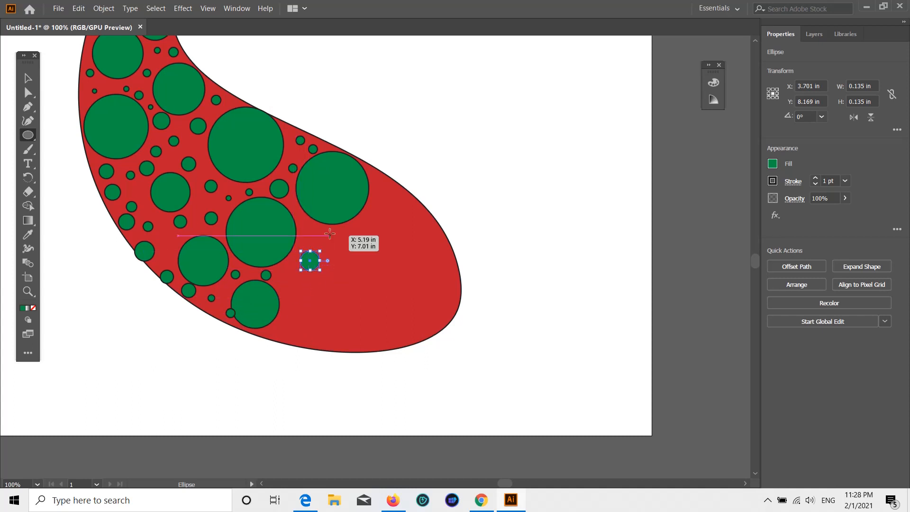
{"action": "left_click_drag", "start_coordinate": [319, 232], "coordinate": [335, 248]}
{"action": "left_click_drag", "start_coordinate": [361, 222], "coordinate": [430, 290]}
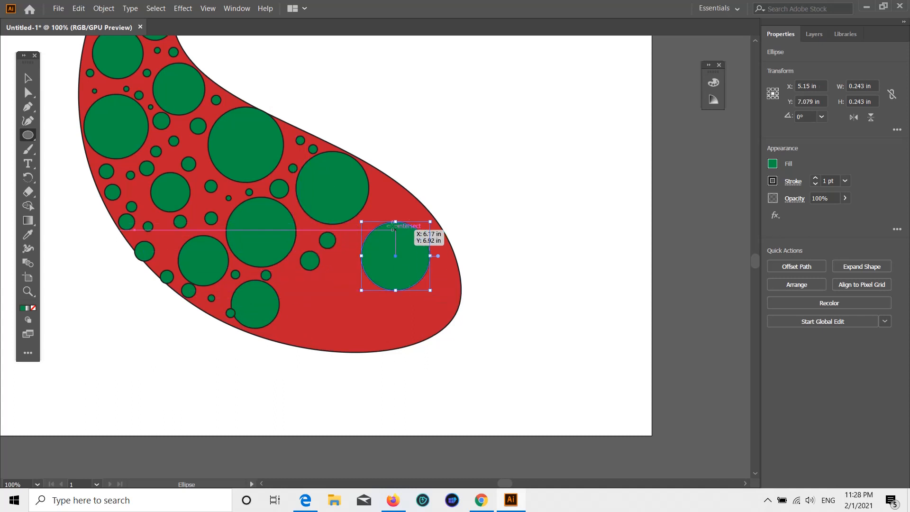
{"action": "mouse_move", "coordinate": [381, 203]}
{"action": "left_mouse_down"}
{"action": "mouse_move", "coordinate": [389, 212]}
{"action": "mouse_move", "coordinate": [392, 196]}
{"action": "mouse_move", "coordinate": [428, 221]}
{"action": "left_mouse_up"}
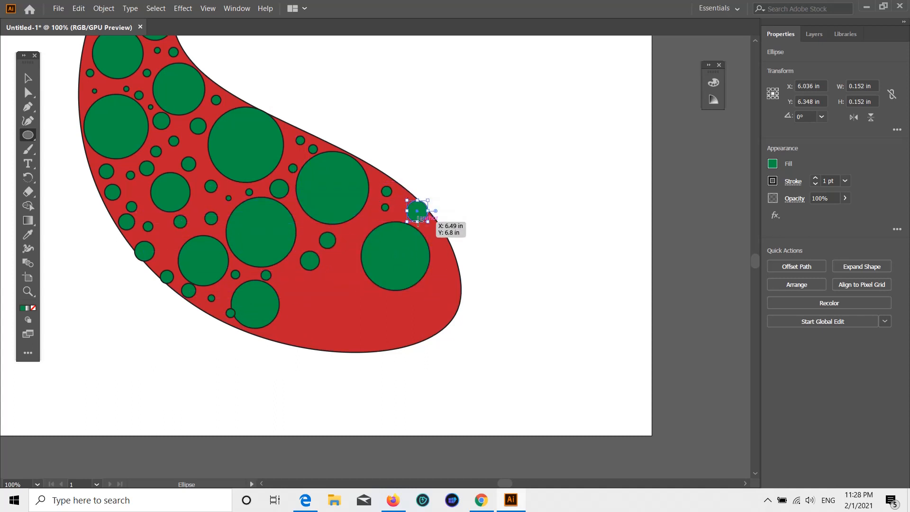
{"action": "left_click_drag", "start_coordinate": [353, 226], "coordinate": [362, 235]}
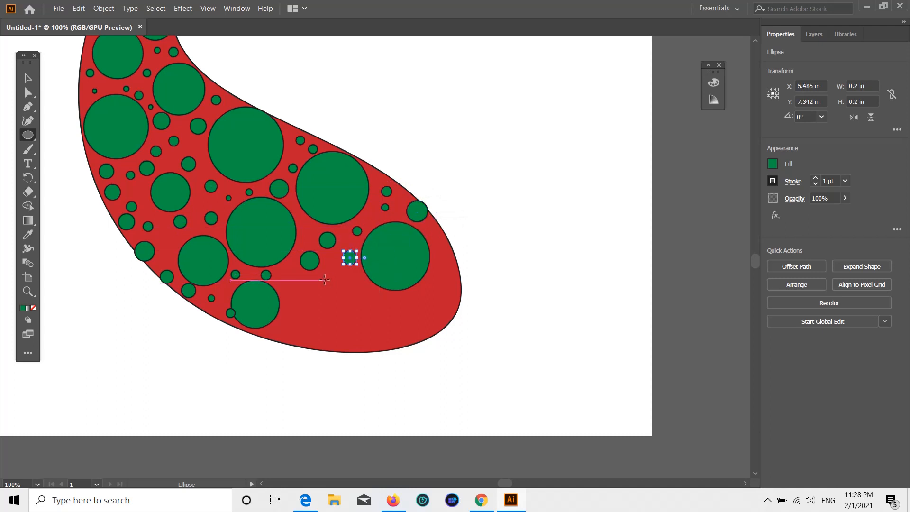
- Draw a large green circle near the bottom edge, below the large right-end one, and place small circles along its left side
{"action": "left_click_drag", "start_coordinate": [325, 280], "coordinate": [383, 338]}
{"action": "mouse_move", "coordinate": [293, 292]}
{"action": "left_mouse_down"}
{"action": "mouse_move", "coordinate": [305, 304]}
{"action": "mouse_move", "coordinate": [296, 282]}
{"action": "mouse_move", "coordinate": [331, 279]}
{"action": "left_mouse_up"}
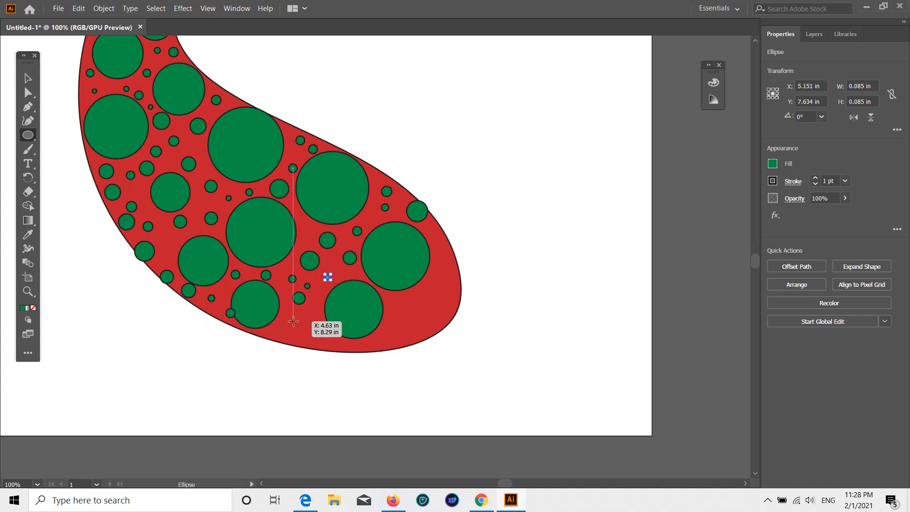
{"action": "left_click_drag", "start_coordinate": [284, 320], "coordinate": [313, 337]}
{"action": "left_click_drag", "start_coordinate": [323, 336], "coordinate": [333, 347]}
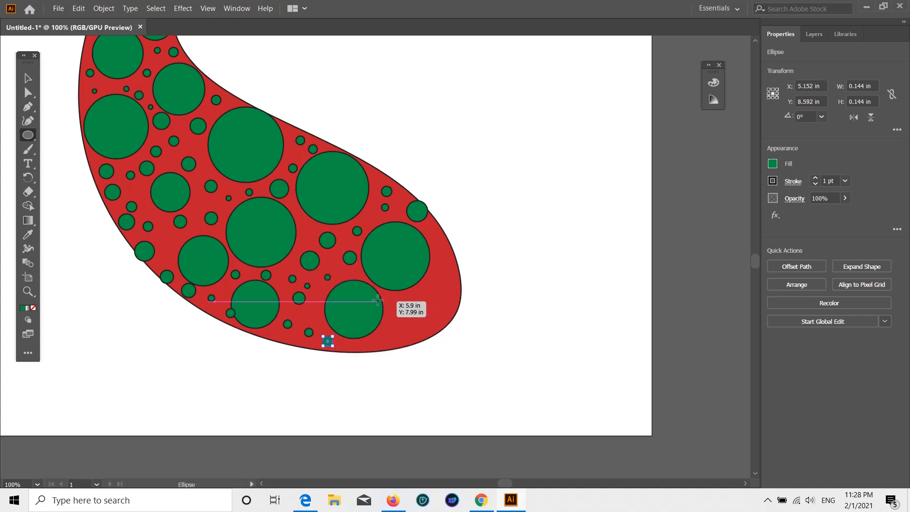
- Draw a medium green circle in the lower right end of the shape and line the right edge with smaller circles
{"action": "left_click_drag", "start_coordinate": [395, 298], "coordinate": [436, 339]}
{"action": "left_click_drag", "start_coordinate": [420, 286], "coordinate": [430, 297]}
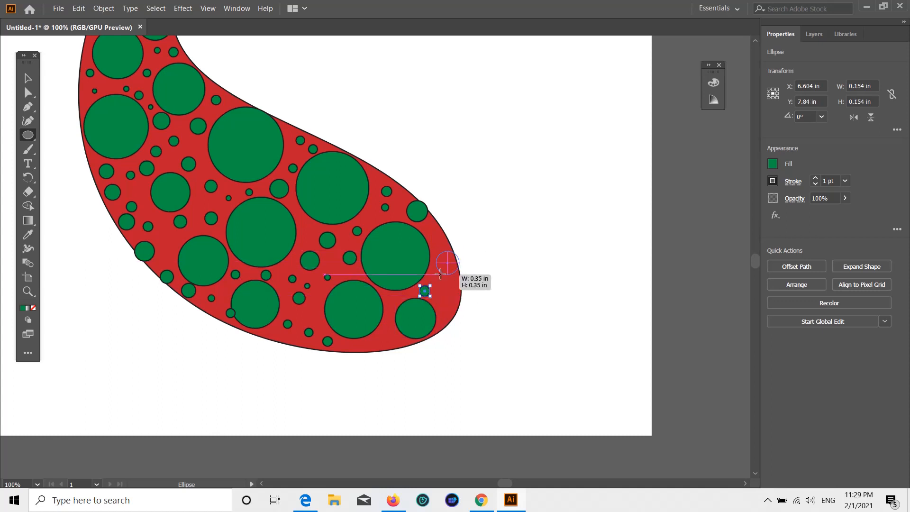
{"action": "left_click_drag", "start_coordinate": [436, 251], "coordinate": [455, 270]}
{"action": "left_click_drag", "start_coordinate": [430, 236], "coordinate": [436, 241]}
{"action": "left_click_drag", "start_coordinate": [441, 280], "coordinate": [459, 298]}
{"action": "left_click_drag", "start_coordinate": [446, 304], "coordinate": [454, 314]}
- Fill the remaining gaps around the two lowest right circles and along the bottom edge with tiny green circles, one about 0.1 in wide
{"action": "left_click_drag", "start_coordinate": [388, 308], "coordinate": [404, 304]}
{"action": "left_click_drag", "start_coordinate": [348, 344], "coordinate": [357, 353]}
{"action": "left_click_drag", "start_coordinate": [372, 342], "coordinate": [376, 346]}
{"action": "left_click_drag", "start_coordinate": [385, 333], "coordinate": [391, 338]}
{"action": "left_click_drag", "start_coordinate": [389, 343], "coordinate": [396, 348]}
- Move the small circle about 0.14 in wide off the medium-large circle near the lower outer edge and clear the selection
{"action": "left_click", "coordinate": [24, 79]}
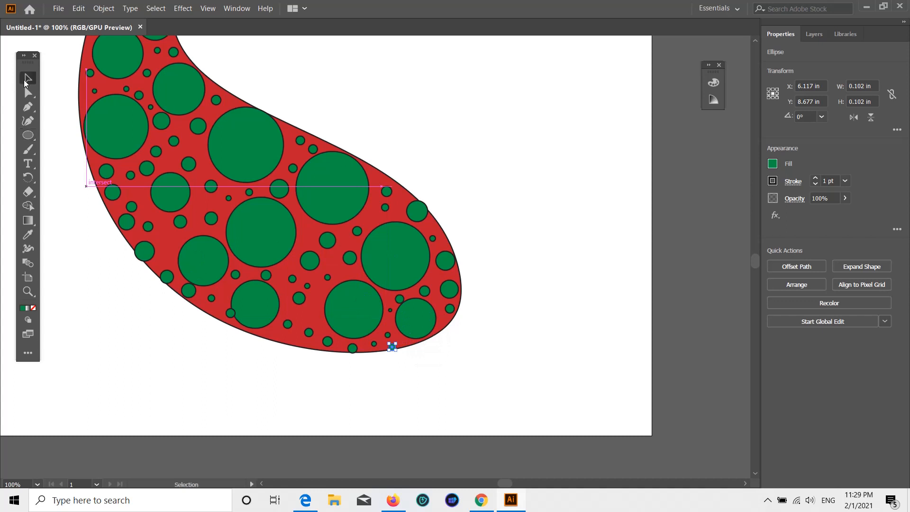
{"action": "left_click_drag", "start_coordinate": [231, 314], "coordinate": [221, 311]}
{"action": "scroll", "coordinate": [311, 272], "scroll_direction": "down", "scroll_amount": 3}
{"action": "scroll", "coordinate": [303, 182], "scroll_direction": "up", "scroll_amount": 2}
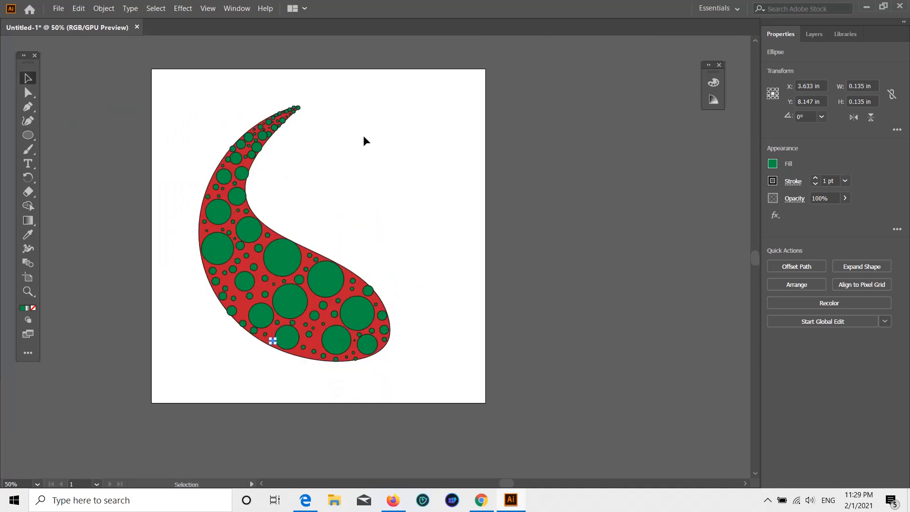
{"action": "key", "text": "ctrl+shift+a"}
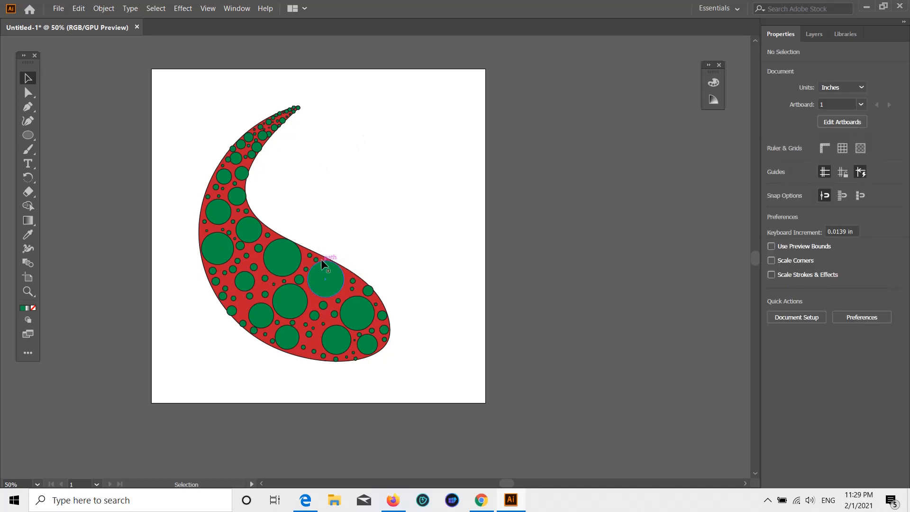